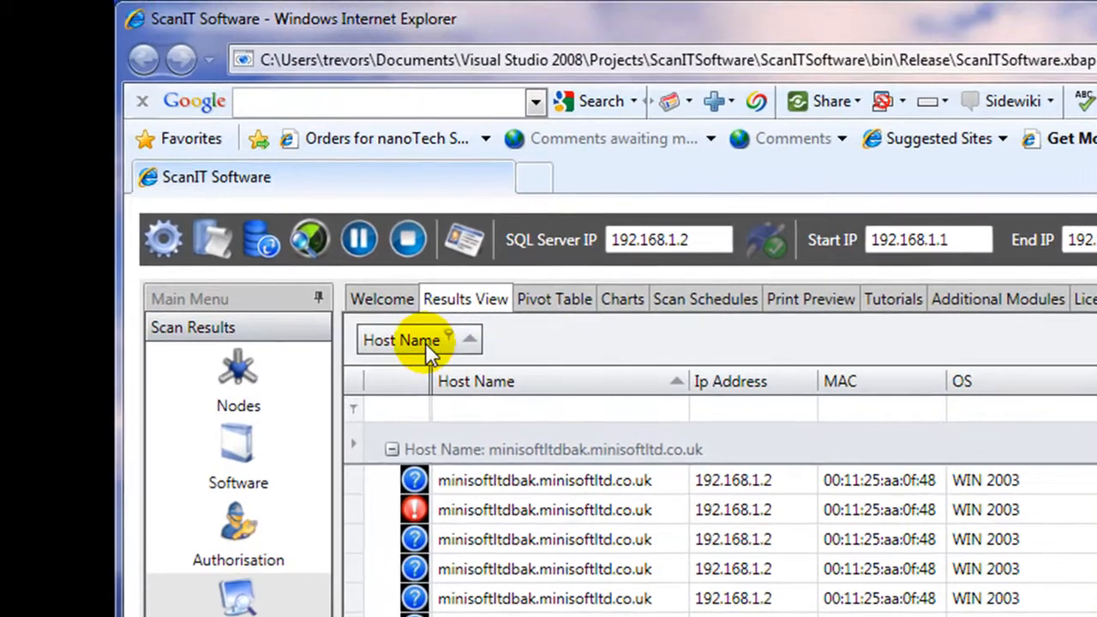
# Collapse all Host Name groups, and check the software rows of the minisoftltdbak and minisoftserver hosts by expanding and recollapsing each.
pyautogui.rightClick(587, 341)
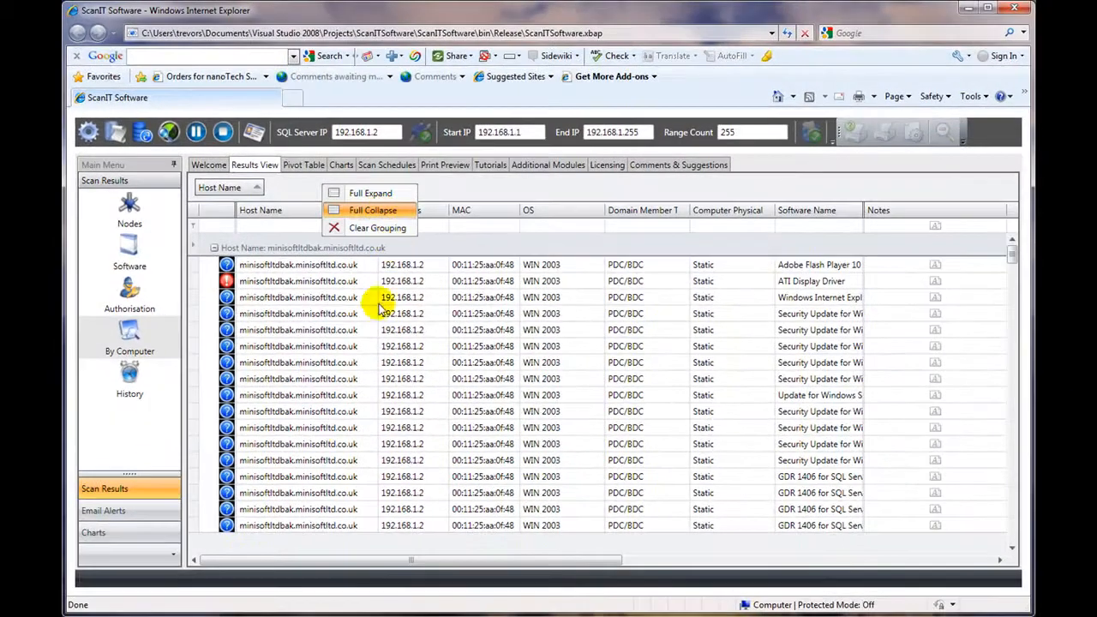
pyautogui.click(696, 381)
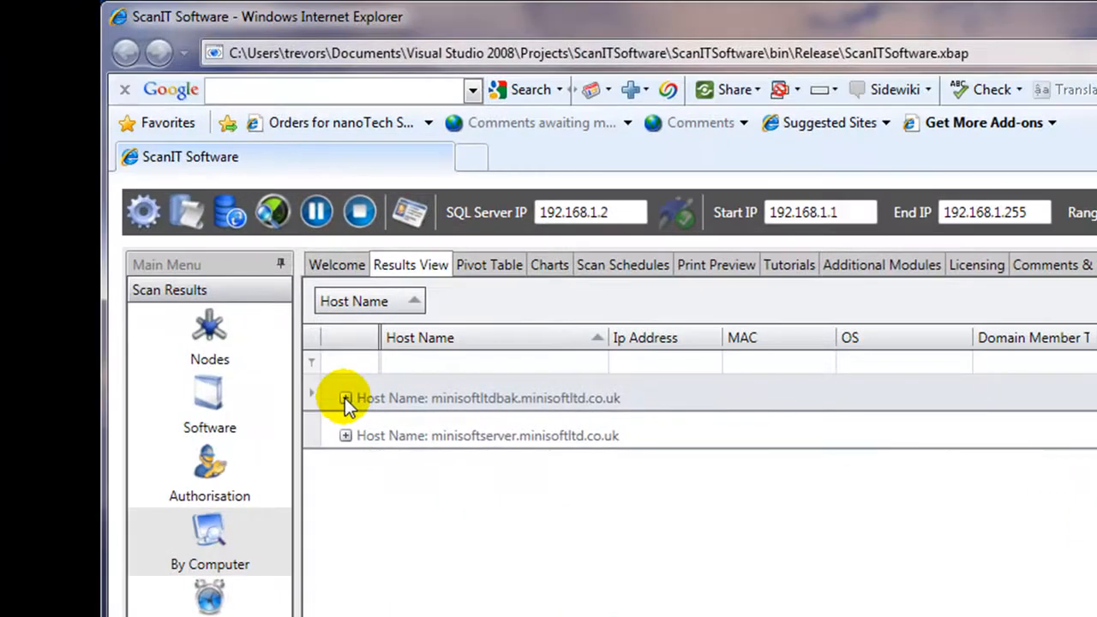
pyautogui.click(346, 399)
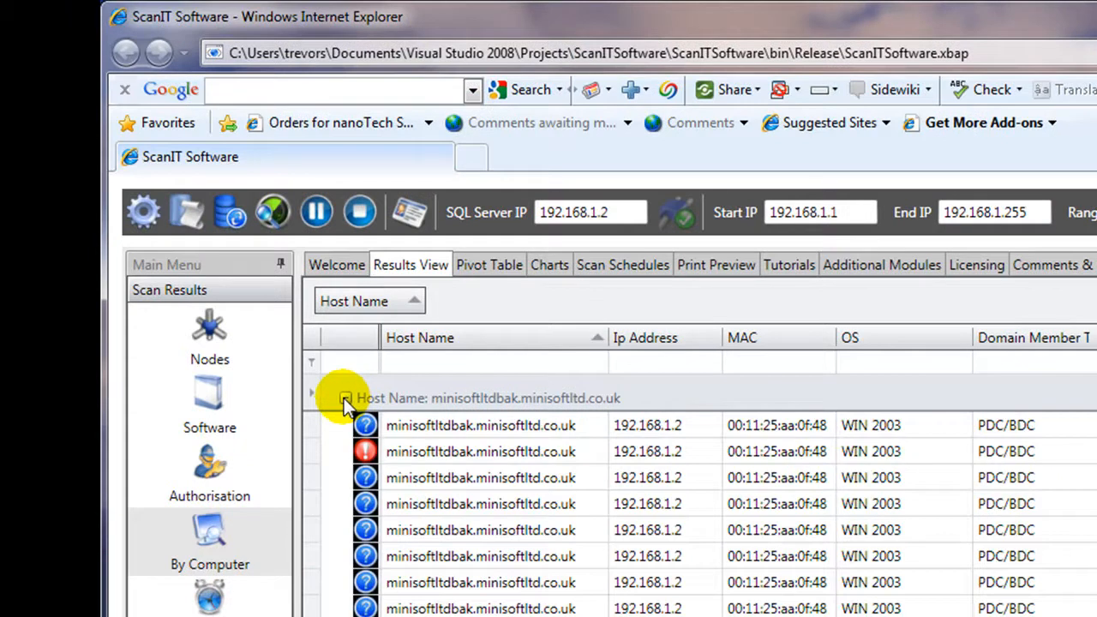
pyautogui.click(345, 400)
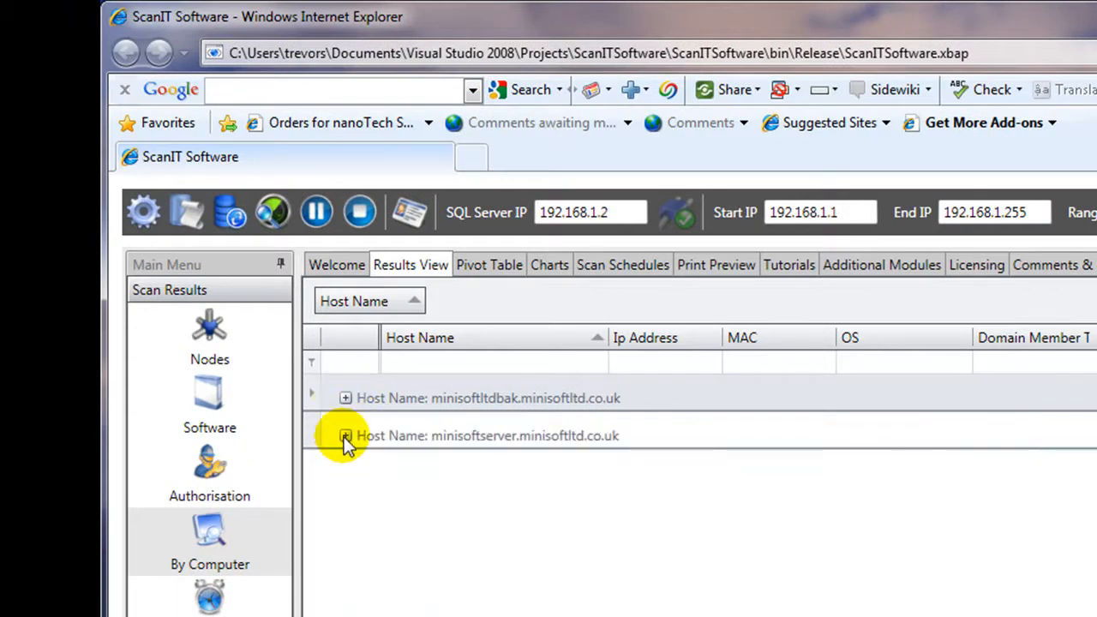
pyautogui.click(346, 436)
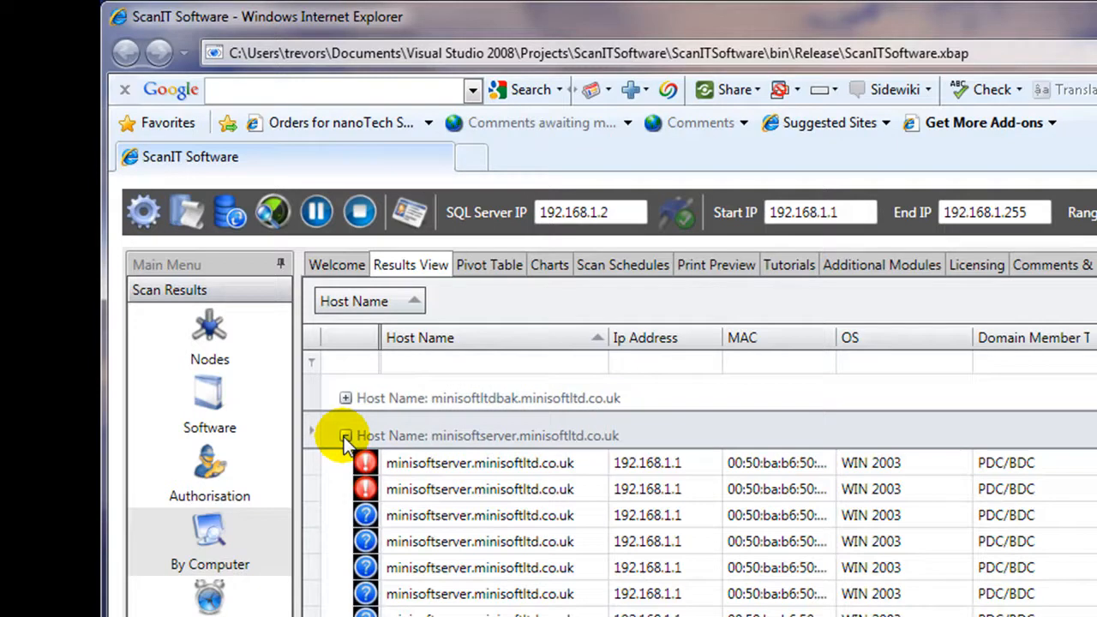
pyautogui.click(345, 436)
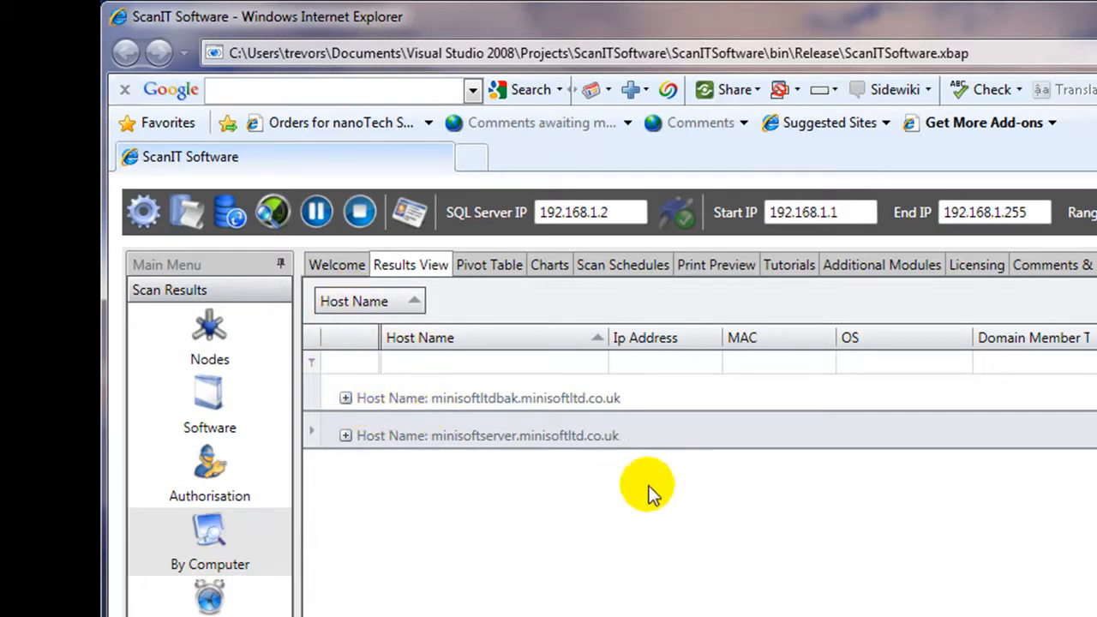
pyautogui.click(345, 399)
pyautogui.click(345, 400)
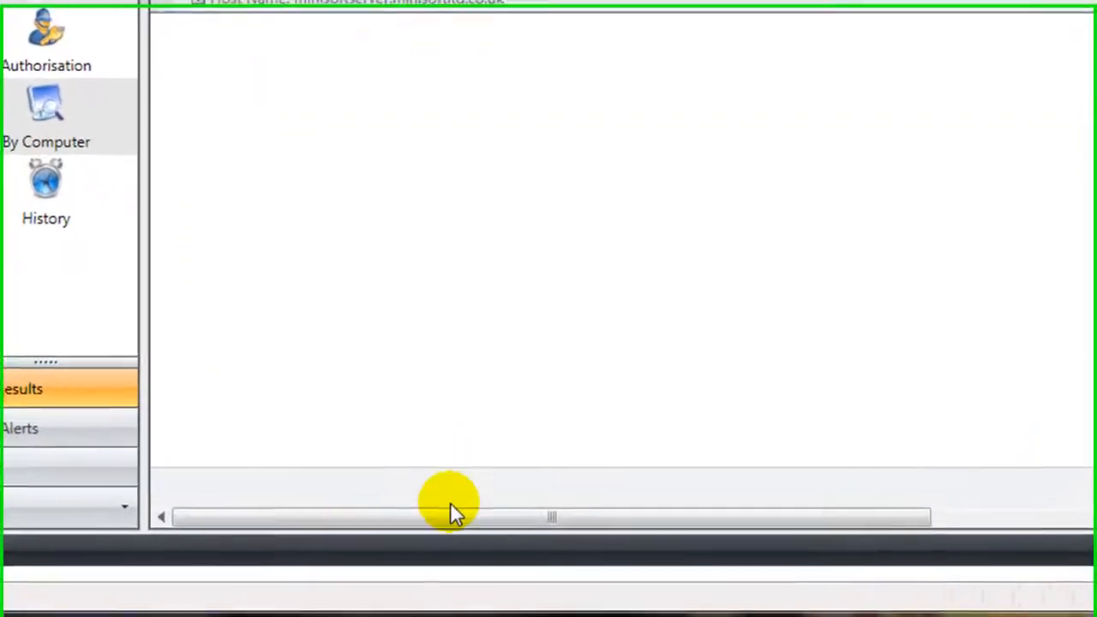
# Add Manufacturer as a second grouping level under Host Name and expand the minisoftltdbak host group.
pyautogui.moveTo(451, 510); pyautogui.dragTo(908, 608)
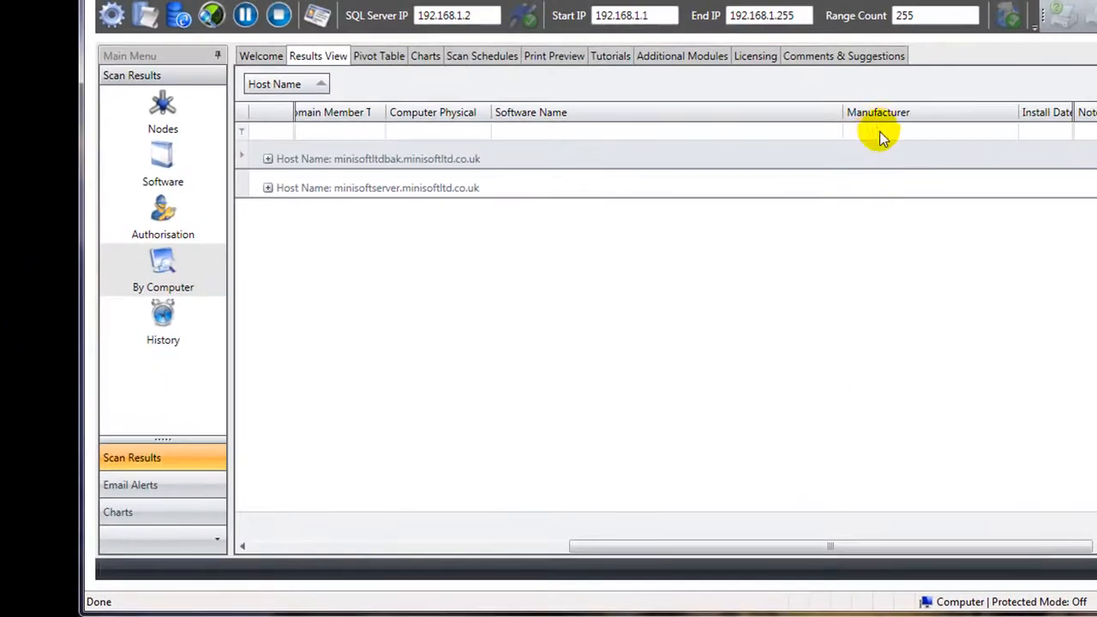
pyautogui.moveTo(896, 112); pyautogui.dragTo(390, 85)
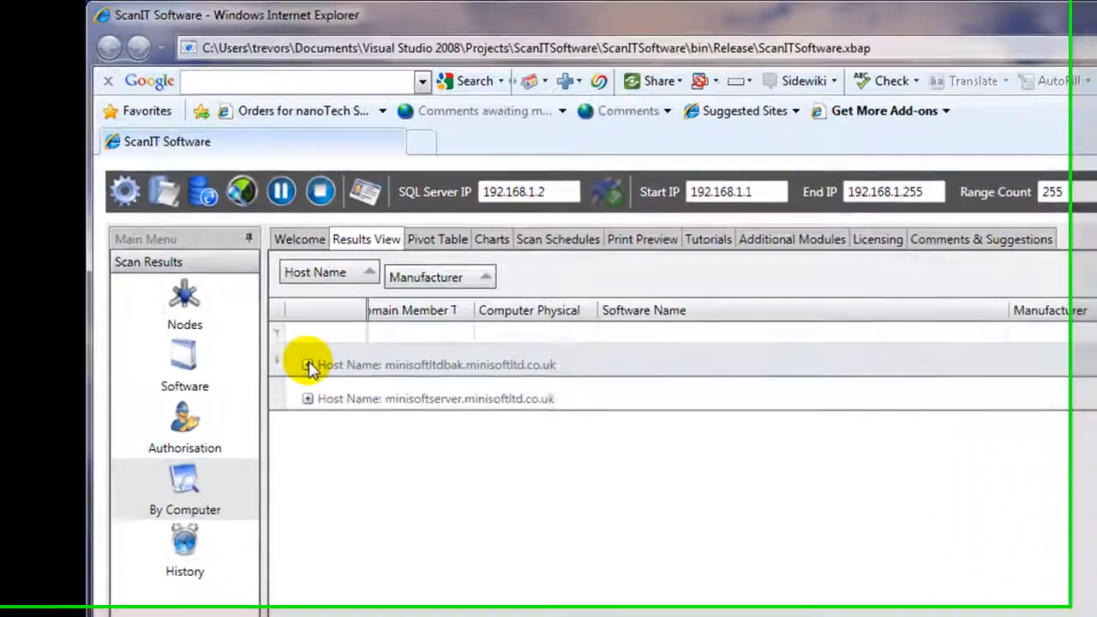
pyautogui.click(232, 312)
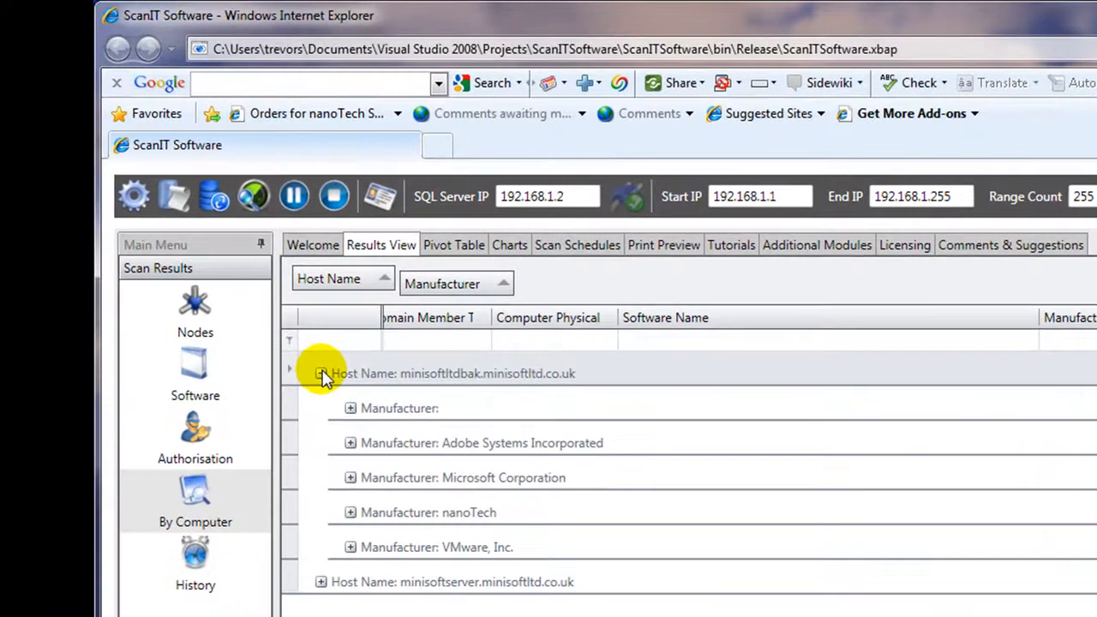
# View the software under the blank, Adobe Systems Incorporated and Microsoft Corporation manufacturer groups, collapsing each group again.
pyautogui.click(350, 409)
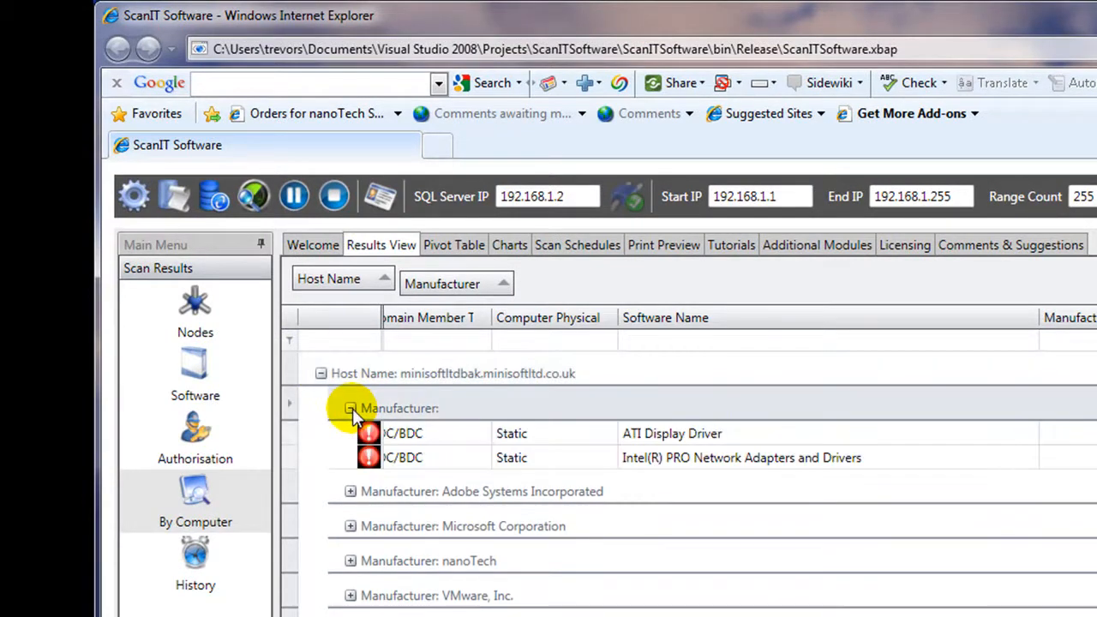
pyautogui.click(351, 409)
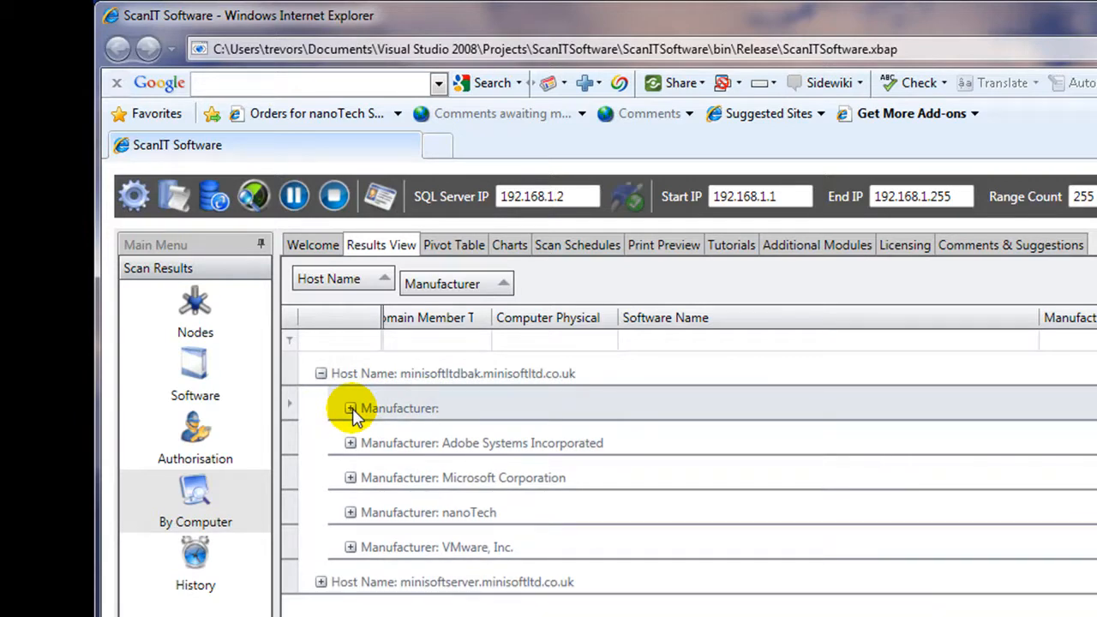
pyautogui.click(350, 443)
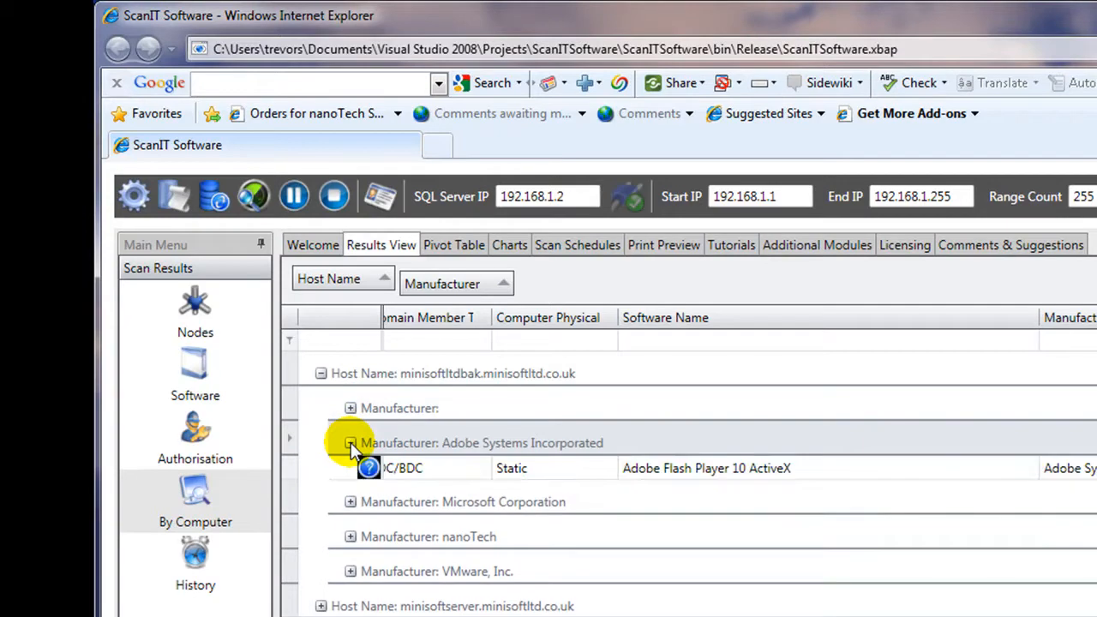
pyautogui.click(351, 443)
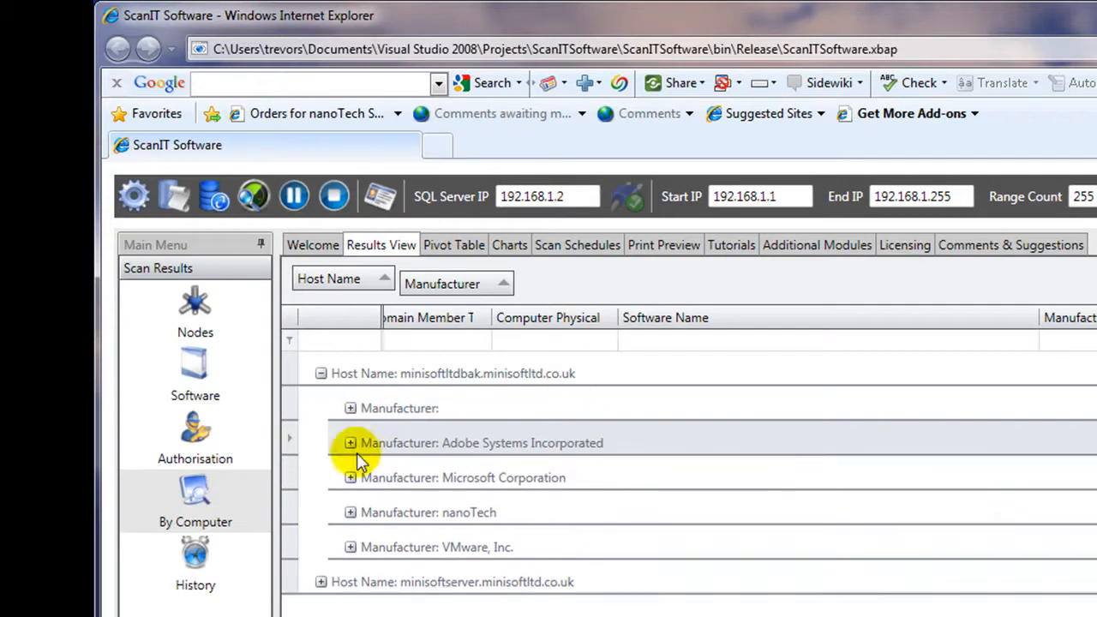
pyautogui.click(351, 477)
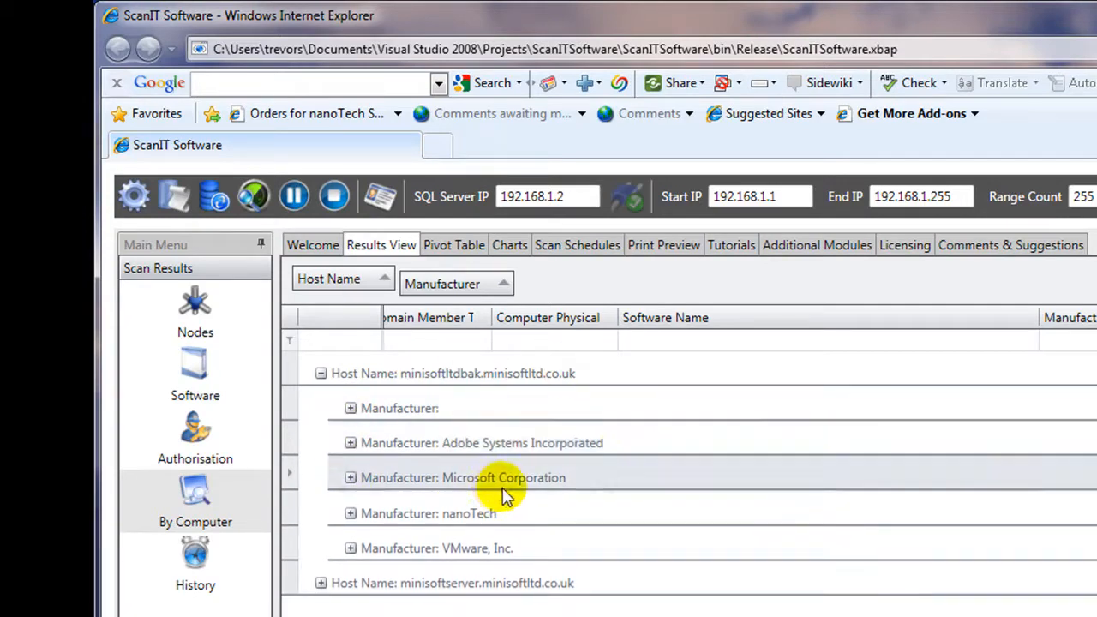
pyautogui.click(350, 479)
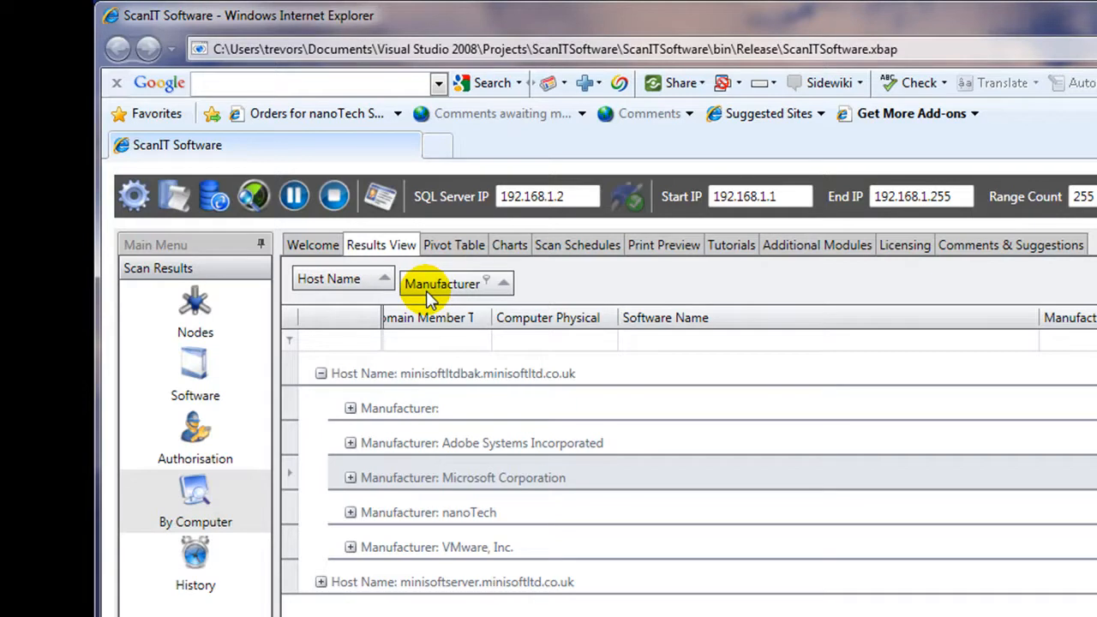
# Put Manufacturer ahead of Host Name in the grouping and check the Adobe Systems Incorporated entries for its host.
pyautogui.moveTo(430, 291); pyautogui.dragTo(309, 284)
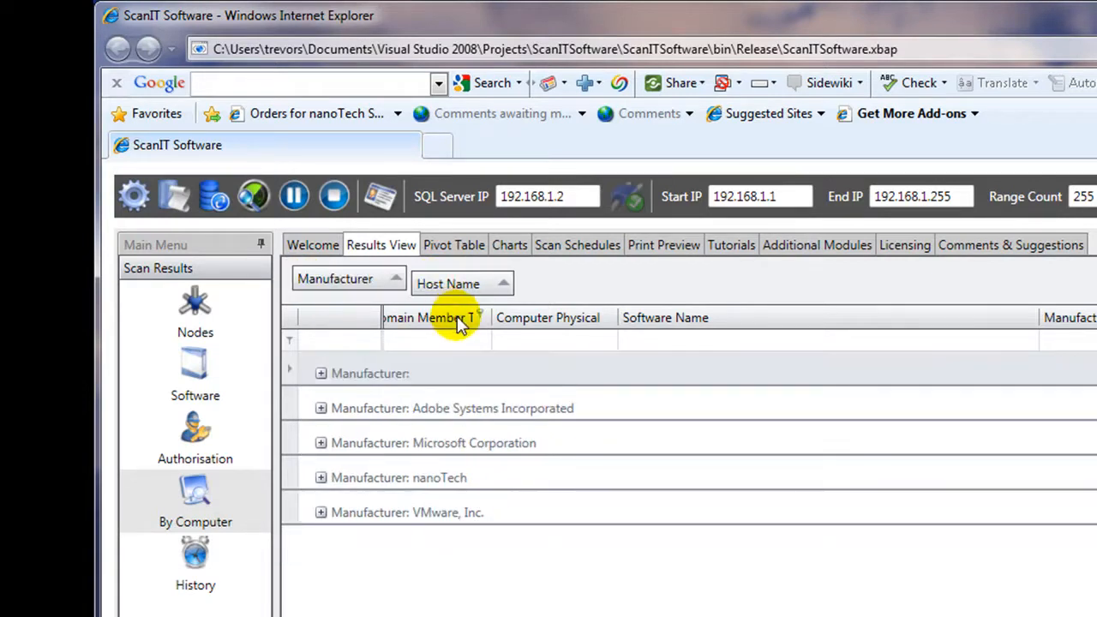
pyautogui.click(320, 409)
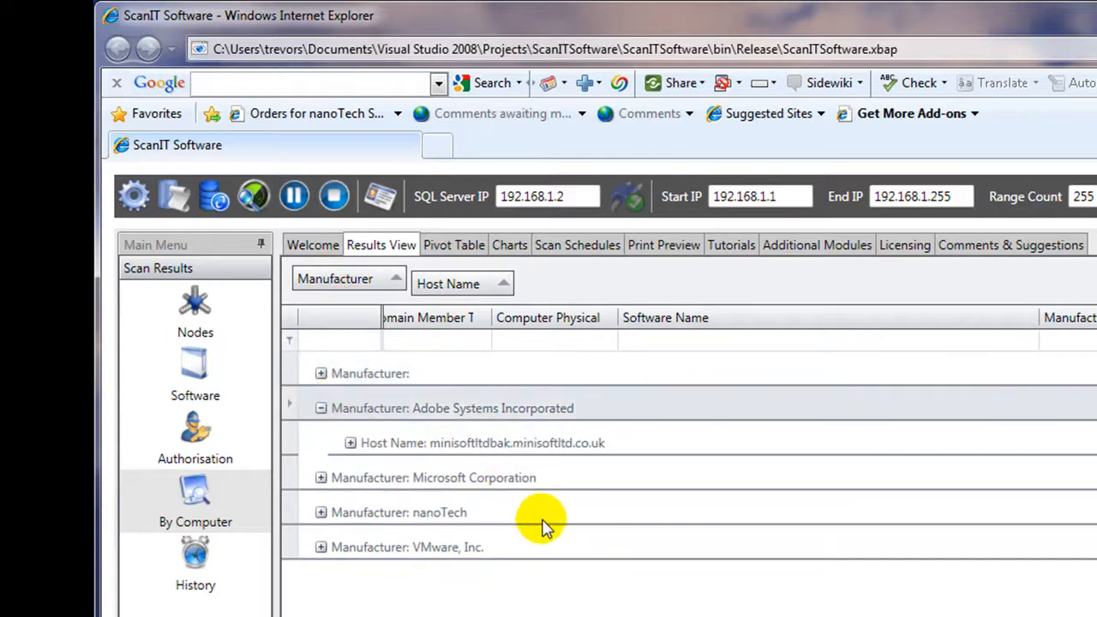
pyautogui.click(349, 443)
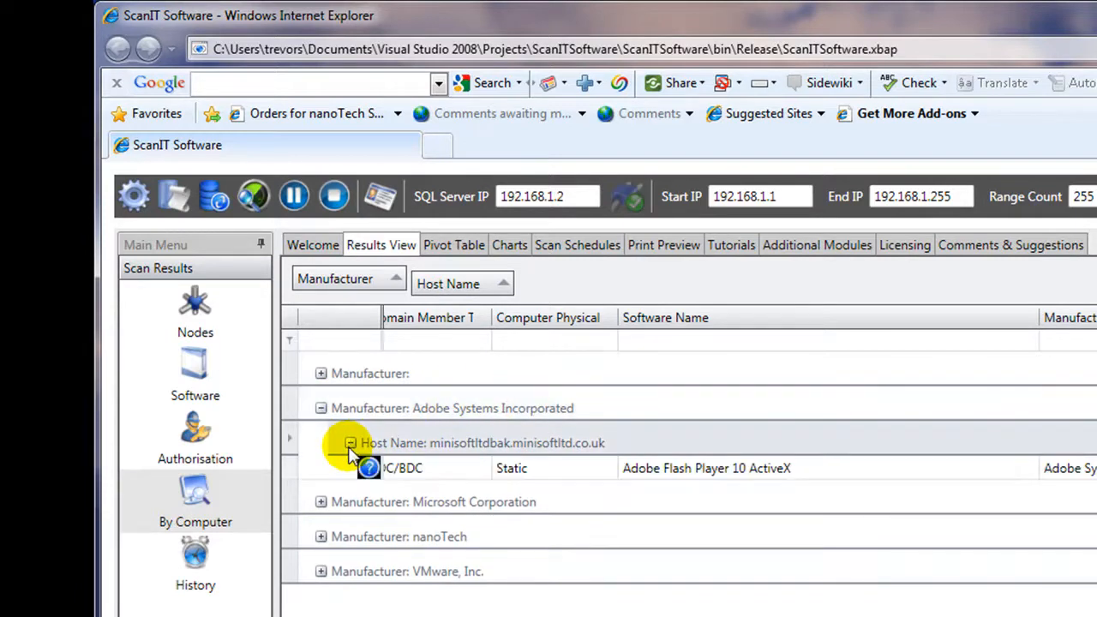
pyautogui.click(350, 444)
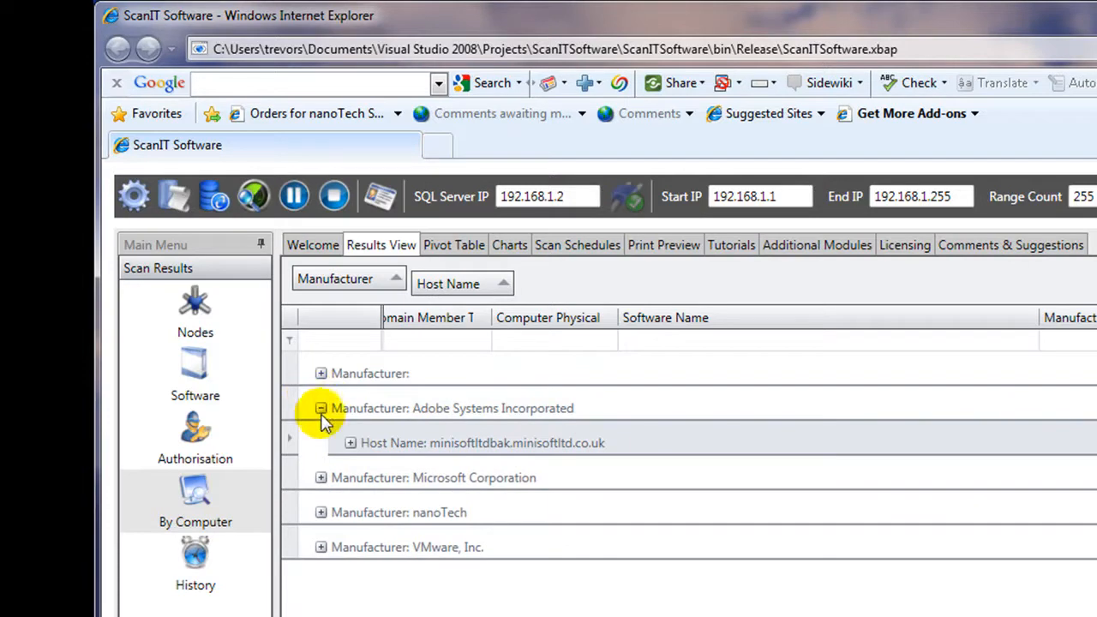
# Expand the Microsoft Corporation group and view the software listed for each of its two hosts, recollapsing both hosts.
pyautogui.click(321, 479)
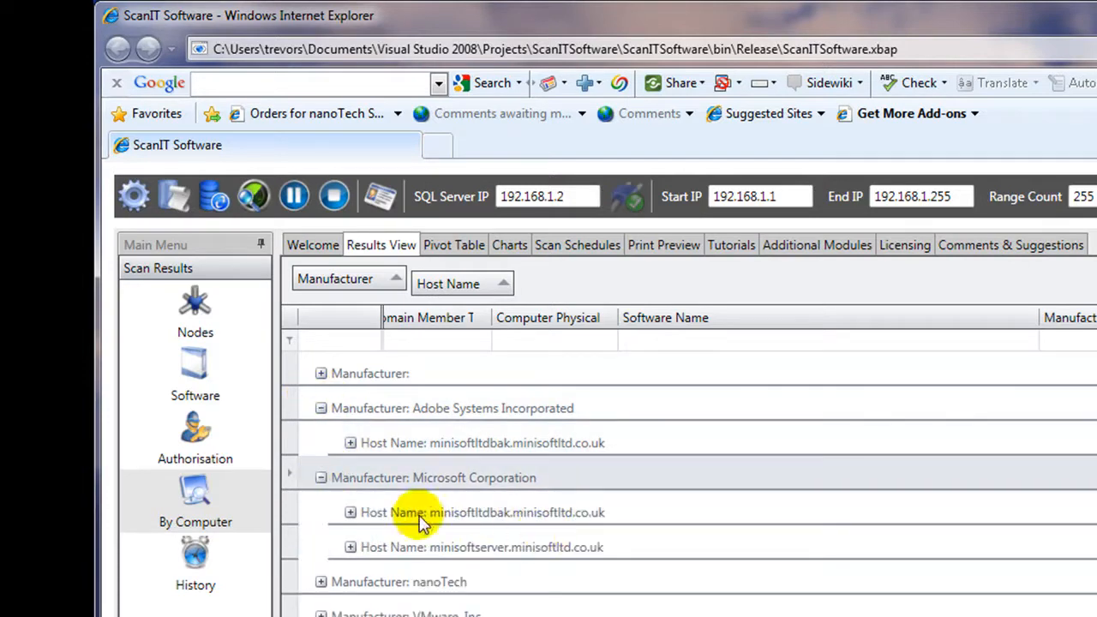
pyautogui.click(351, 513)
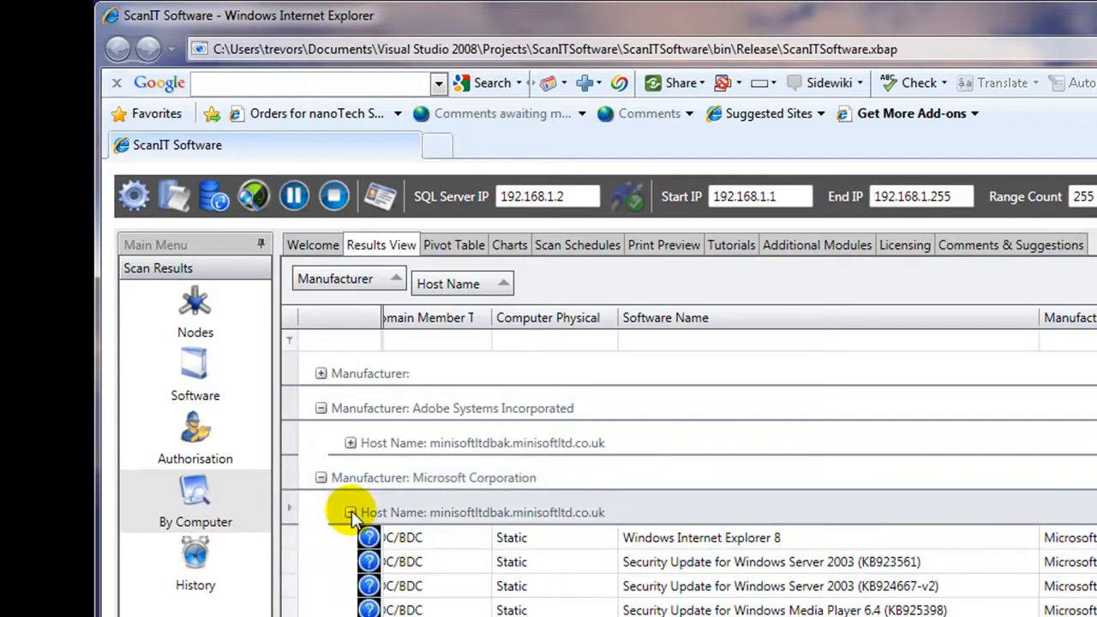
pyautogui.click(351, 512)
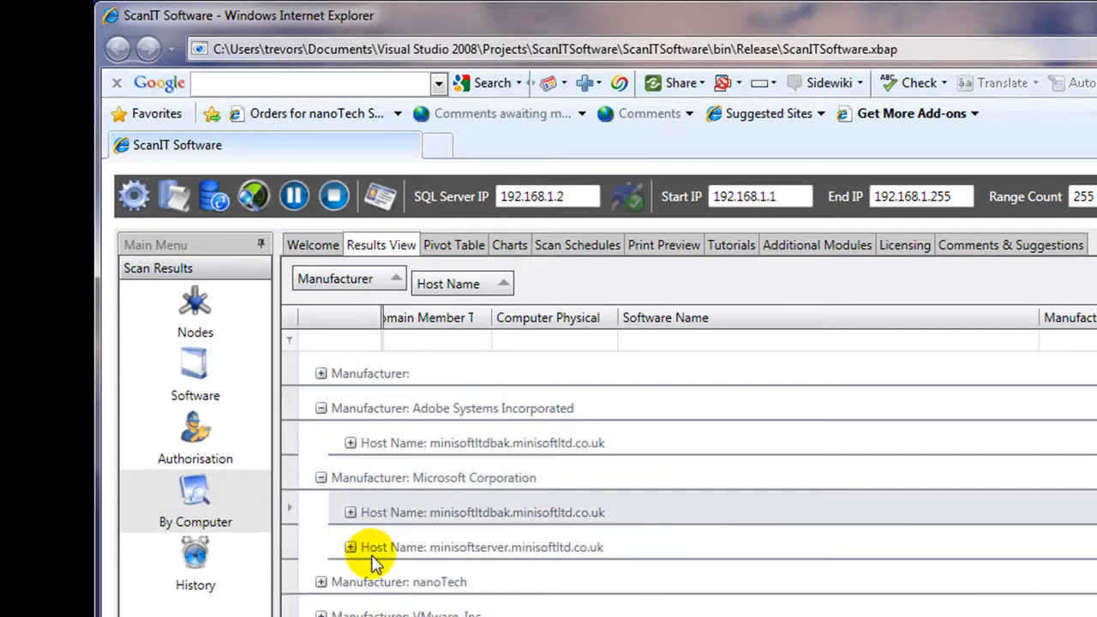
pyautogui.click(372, 553)
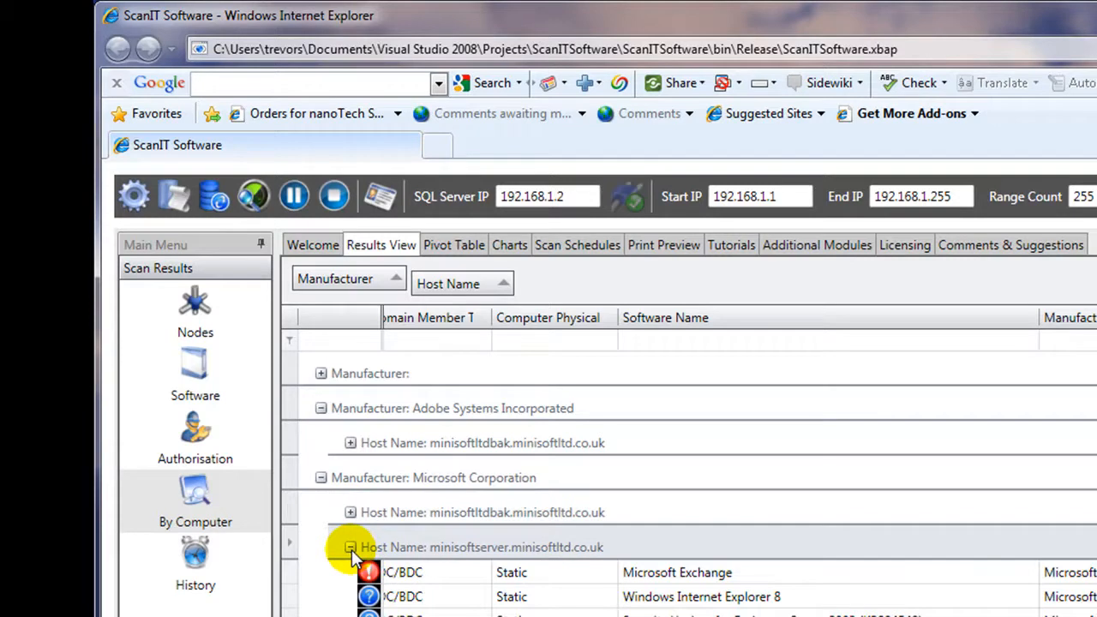
pyautogui.click(350, 548)
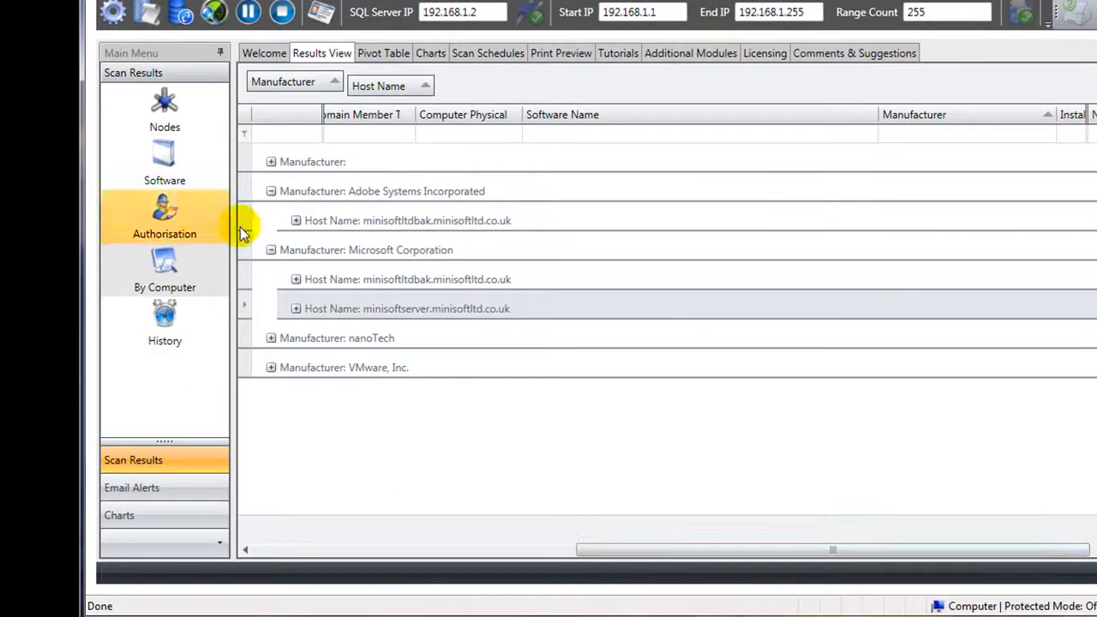
# Clear all grouping from the results grid and widen the Domain Member Type and Computer Physical Type columns.
pyautogui.moveTo(715, 546); pyautogui.dragTo(520, 537)
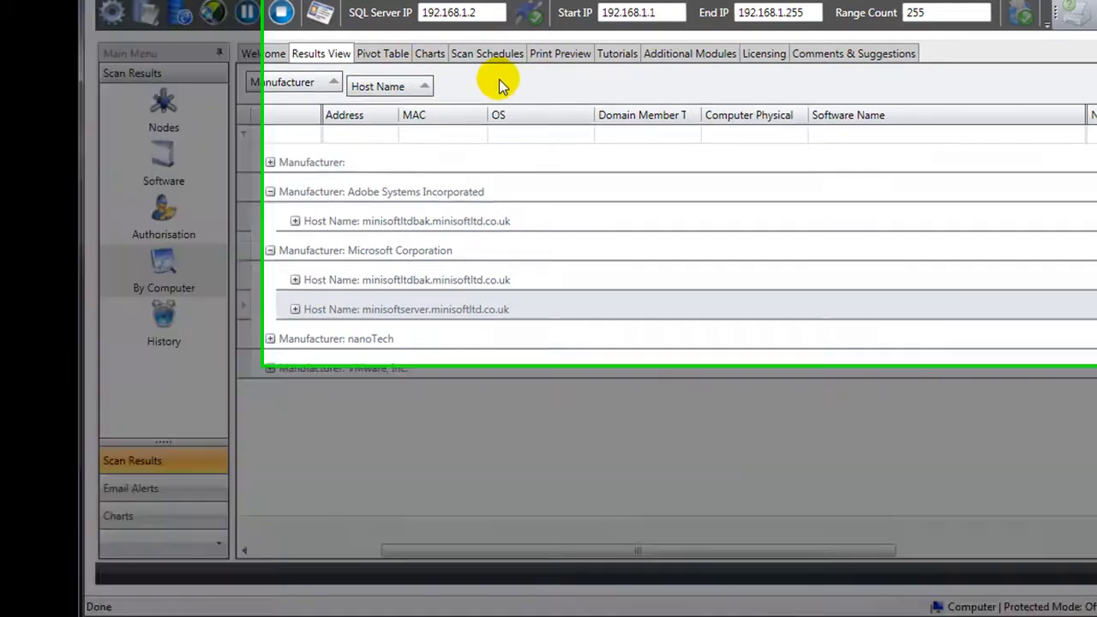
pyautogui.rightClick(500, 79)
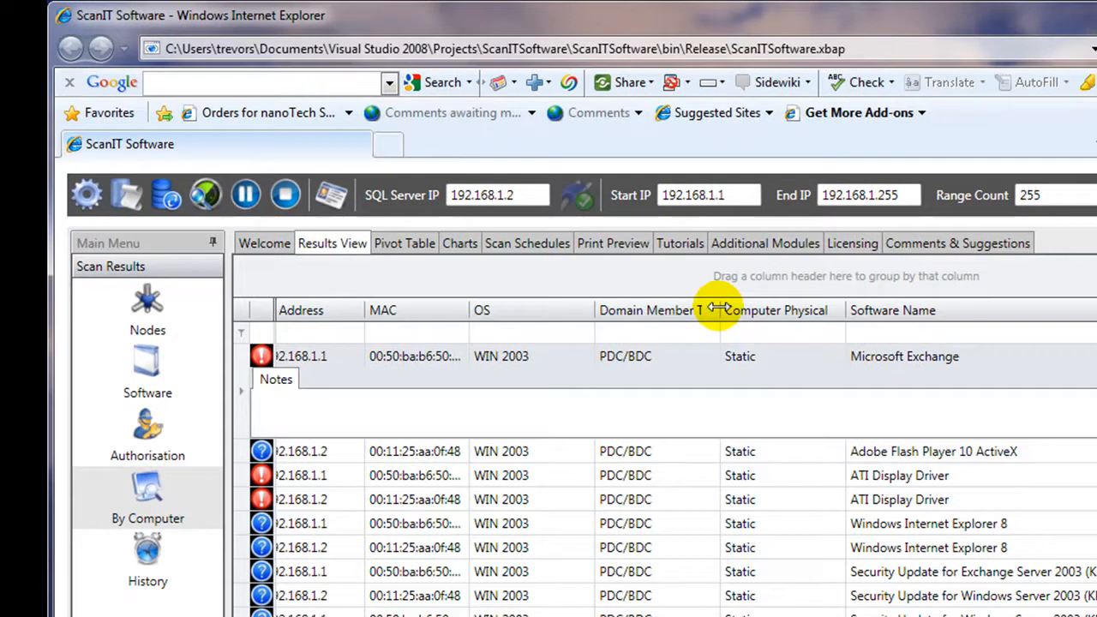
pyautogui.moveTo(720, 308); pyautogui.dragTo(752, 311)
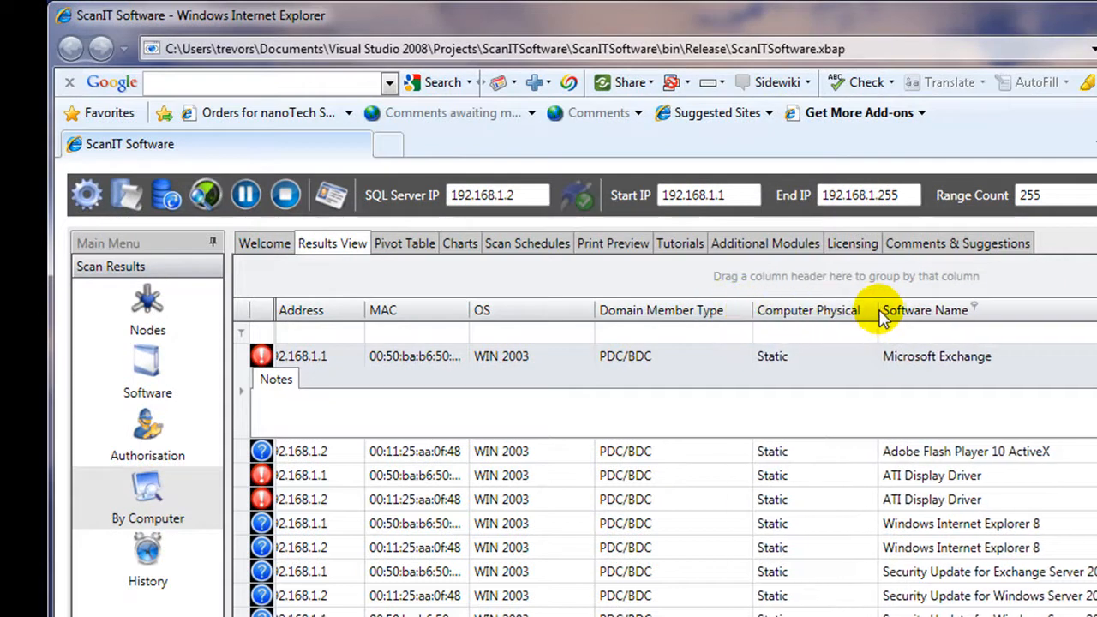
pyautogui.moveTo(876, 310); pyautogui.dragTo(895, 310)
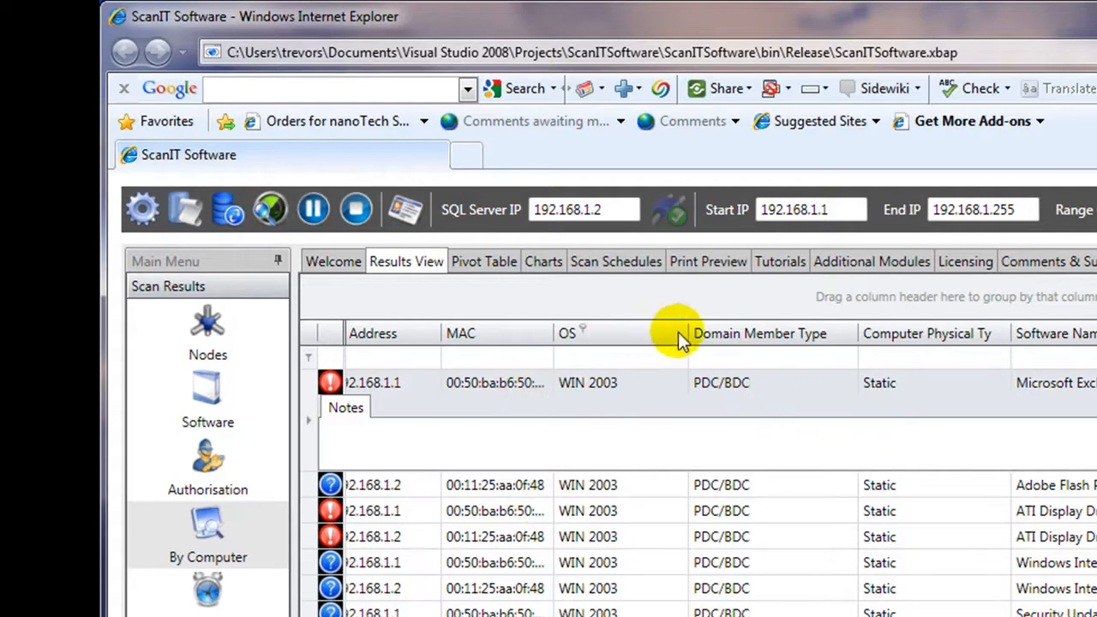
# Group the results by Domain Member Type, OS and Computer Physical Type, in that order.
pyautogui.moveTo(776, 330); pyautogui.dragTo(630, 300)
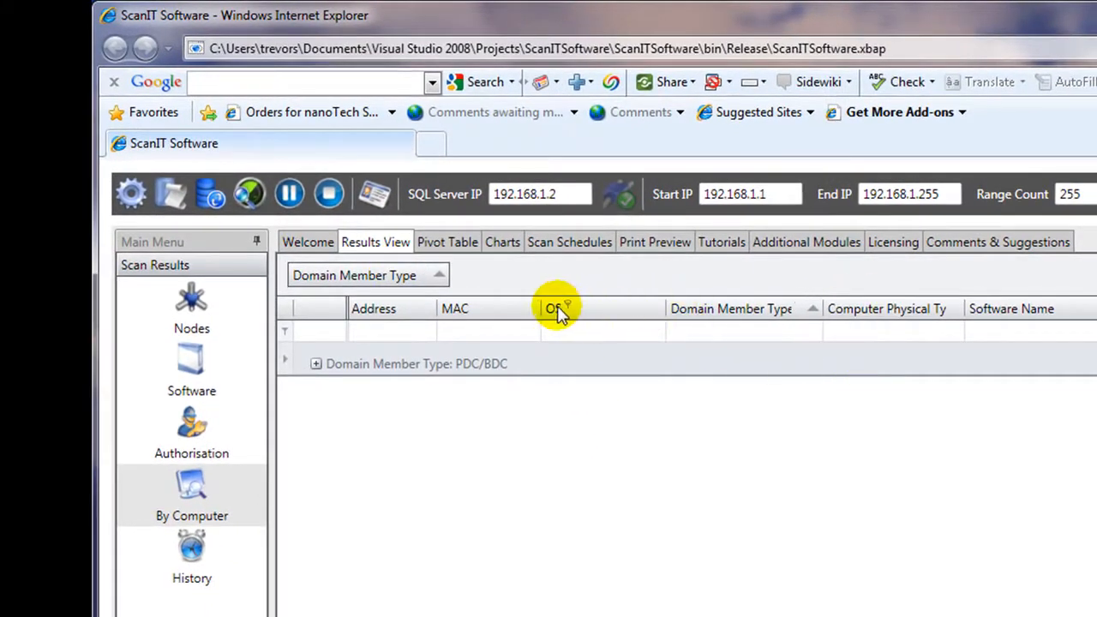
pyautogui.moveTo(588, 318); pyautogui.dragTo(609, 280)
pyautogui.moveTo(732, 316); pyautogui.dragTo(685, 286)
pyautogui.moveTo(883, 318); pyautogui.dragTo(604, 279)
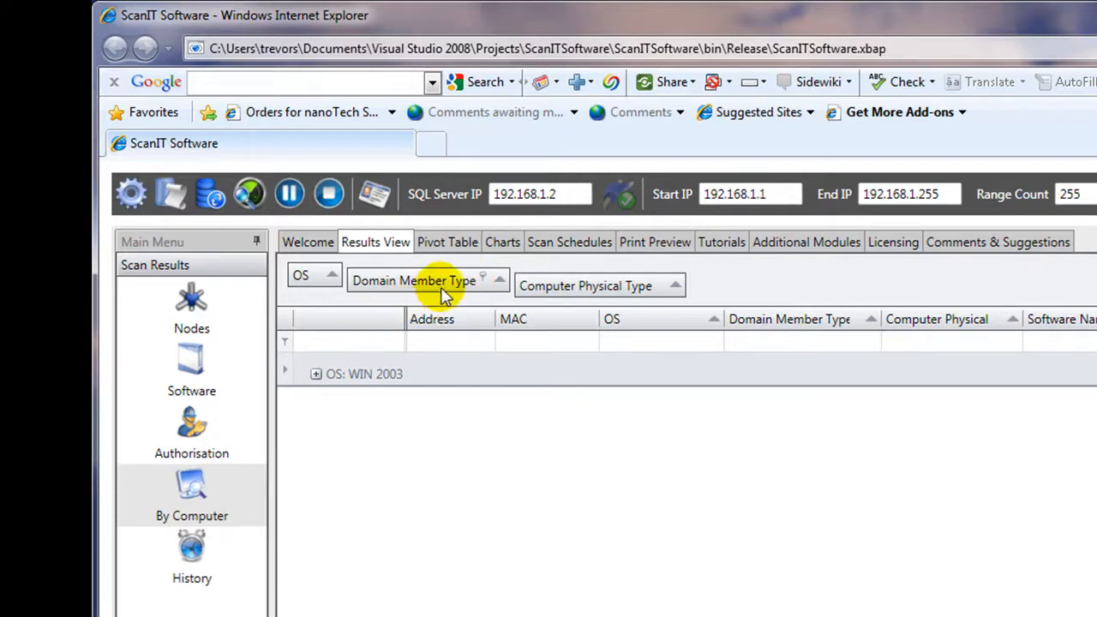
pyautogui.moveTo(310, 269); pyautogui.dragTo(524, 386)
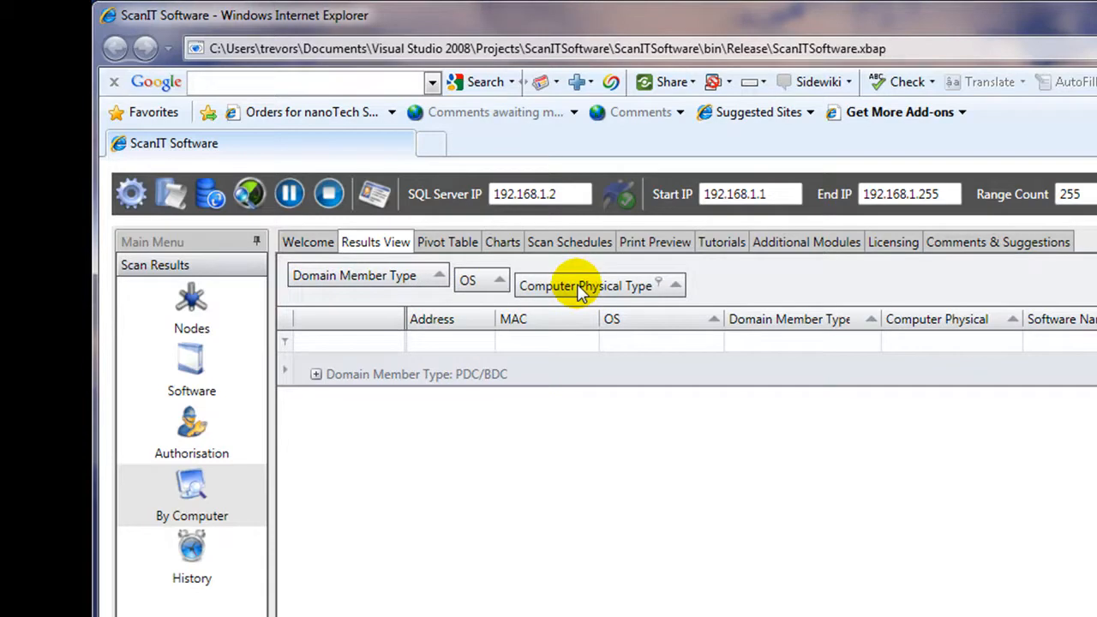
# Remove Computer Physical Type and OS from the grouping and the grid, and view the options for the Domain Member Type group.
pyautogui.moveTo(579, 291); pyautogui.dragTo(575, 406)
pyautogui.moveTo(462, 276); pyautogui.dragTo(641, 463)
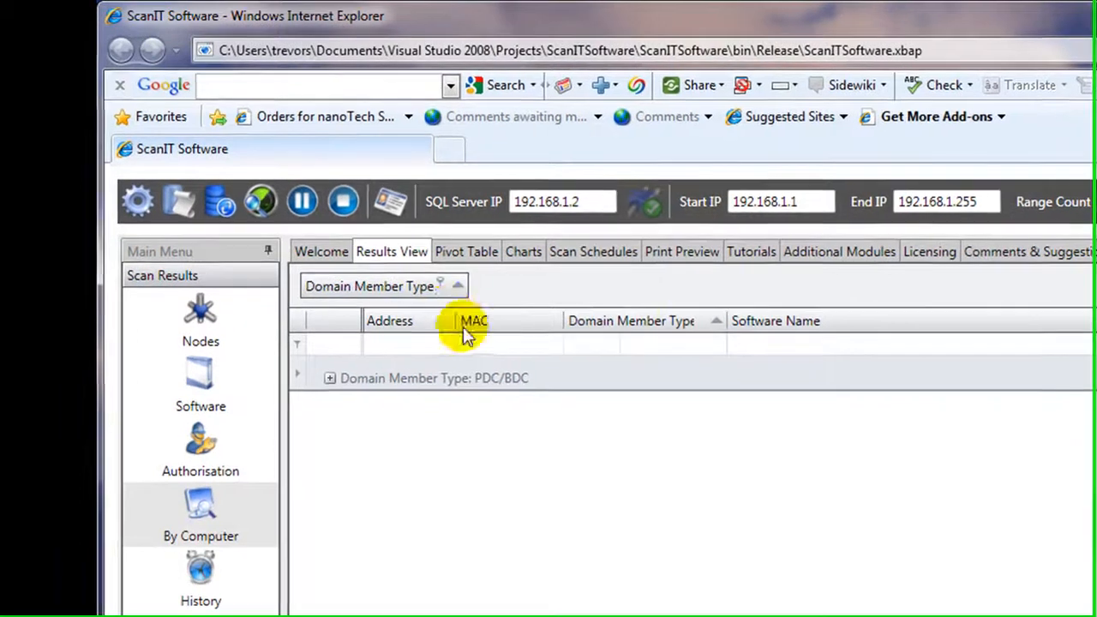
pyautogui.rightClick(426, 281)
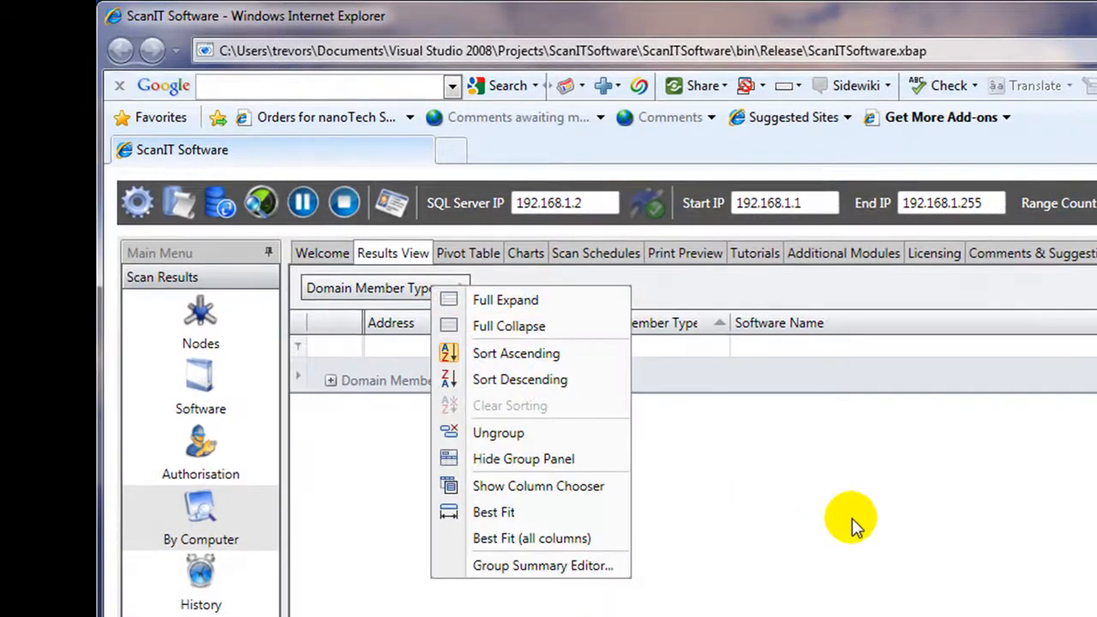
pyautogui.click(763, 495)
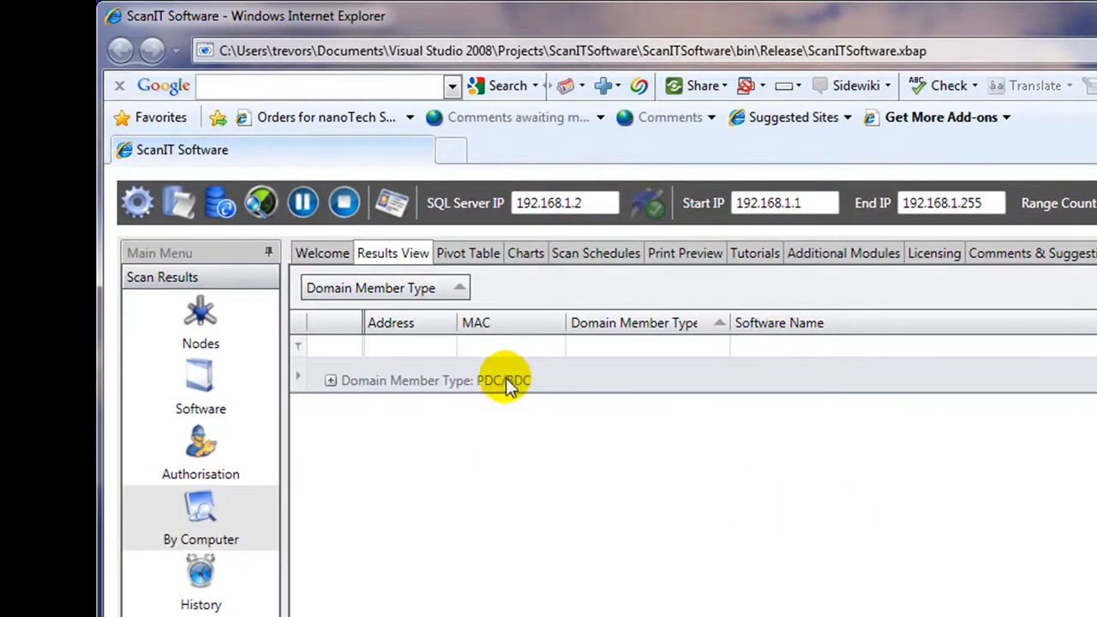
# View the software in the PDC/BDC group, recollapse it, and remove Domain Member Type from both the grouping and the grid.
pyautogui.click(328, 380)
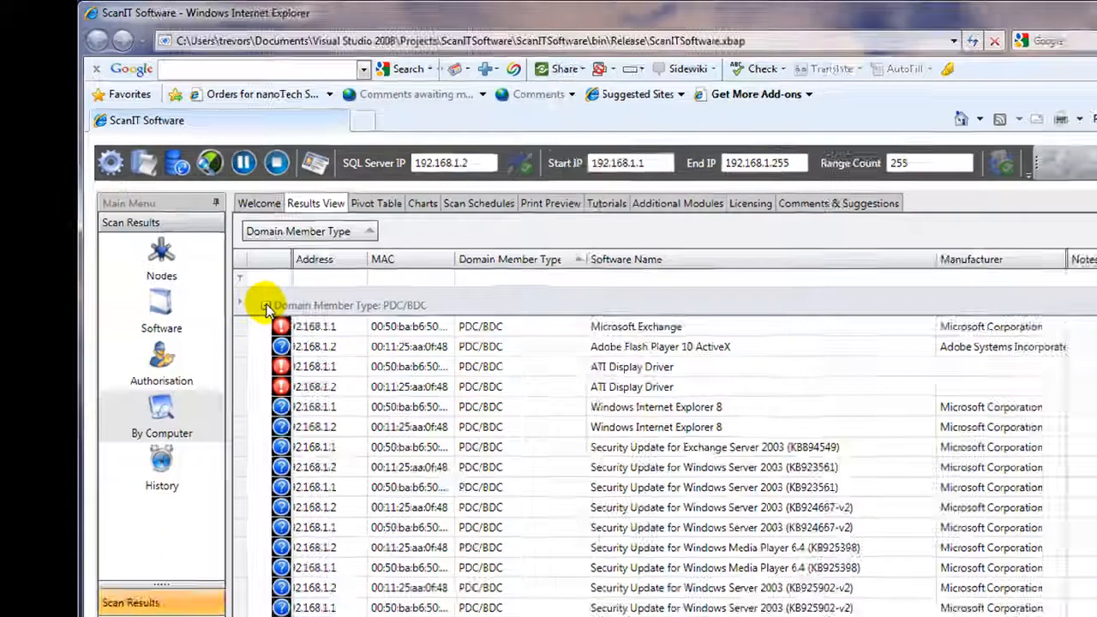
pyautogui.click(266, 306)
pyautogui.moveTo(315, 234); pyautogui.dragTo(502, 371)
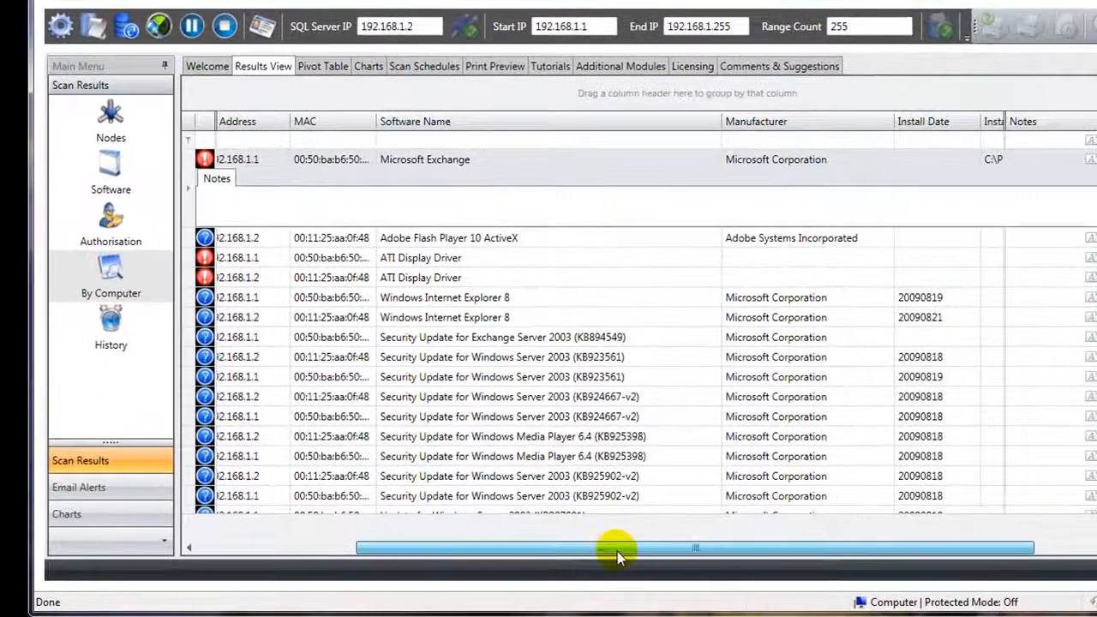
pyautogui.moveTo(617, 551); pyautogui.dragTo(828, 580)
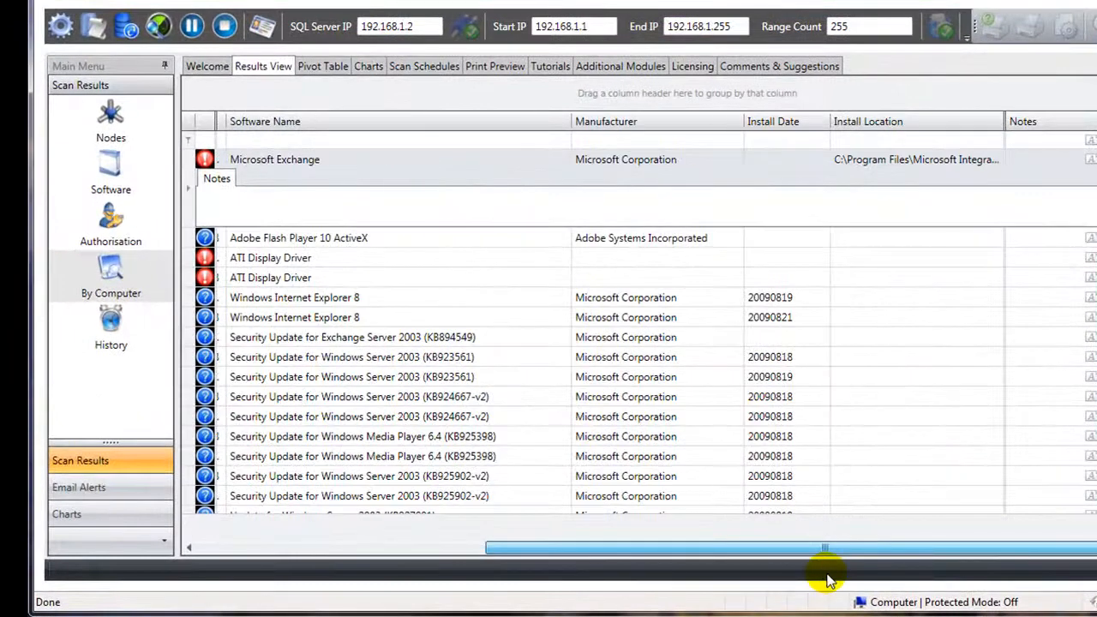
pyautogui.moveTo(780, 549); pyautogui.dragTo(362, 532)
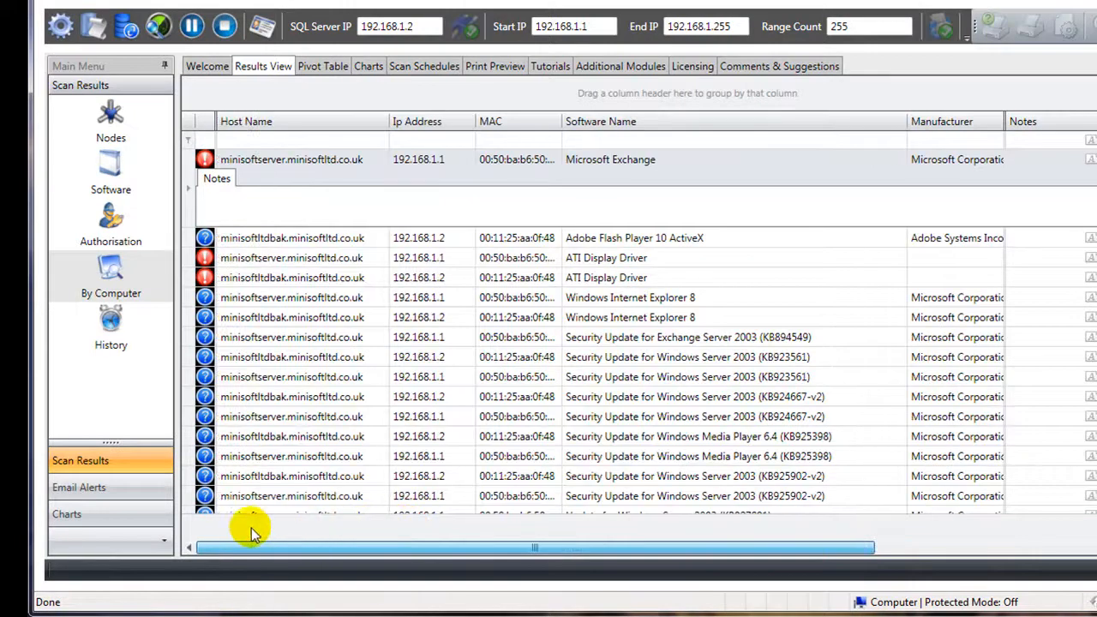
# Restore the Computer Physical Type, Domain Member Type and OS columns between Software Name and Manufacturer using the Column Chooser, and close it.
pyautogui.rightClick(605, 124)
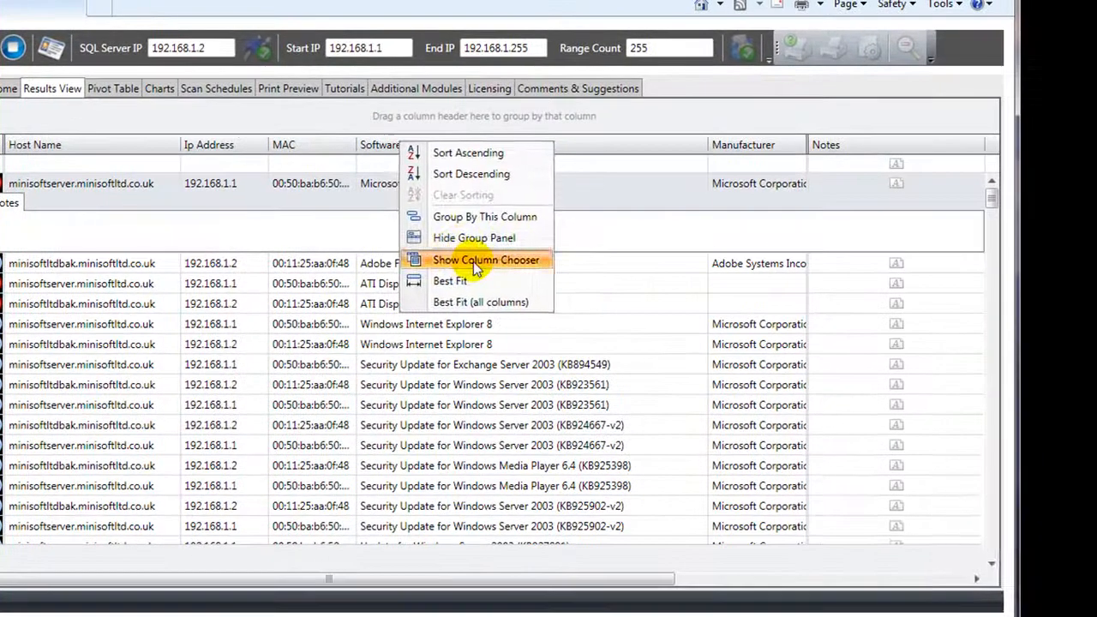
pyautogui.click(686, 234)
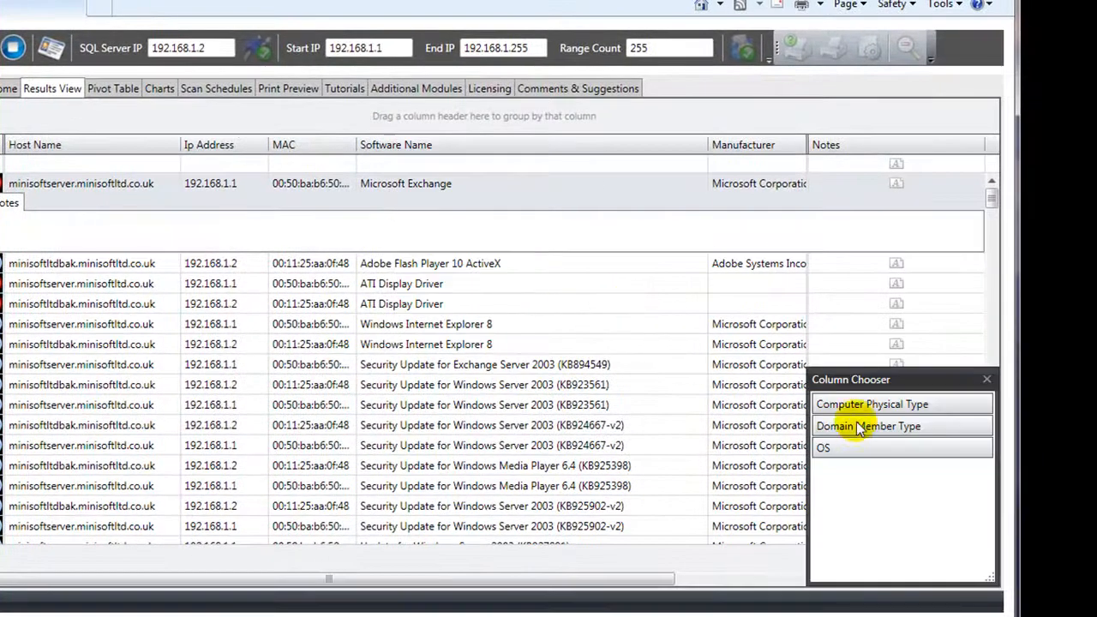
pyautogui.moveTo(811, 399); pyautogui.dragTo(699, 153)
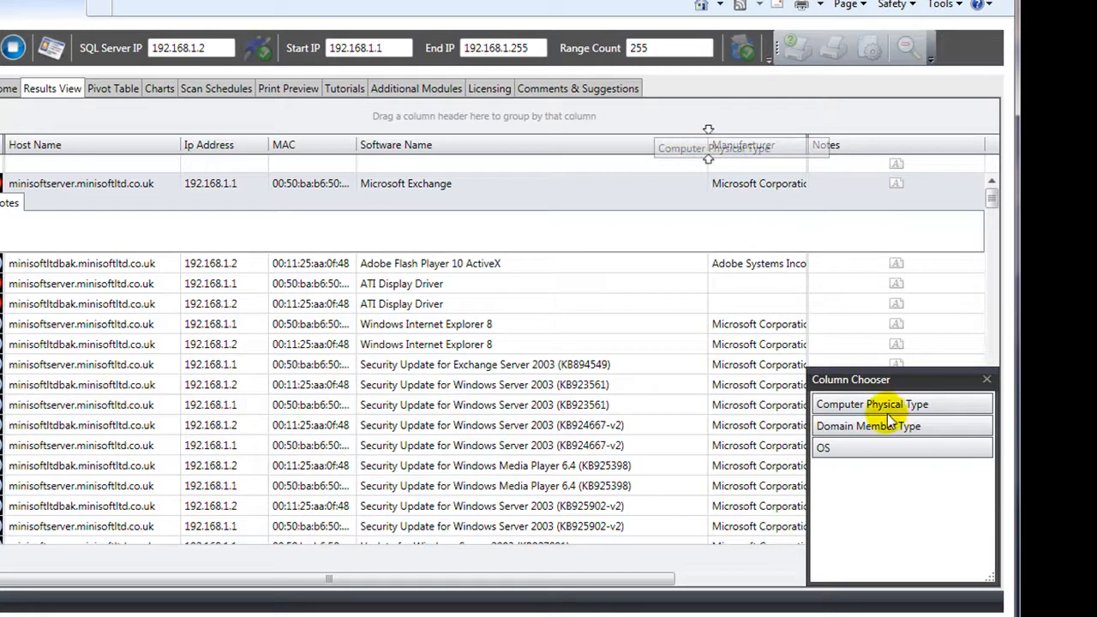
pyautogui.moveTo(888, 439); pyautogui.dragTo(708, 144)
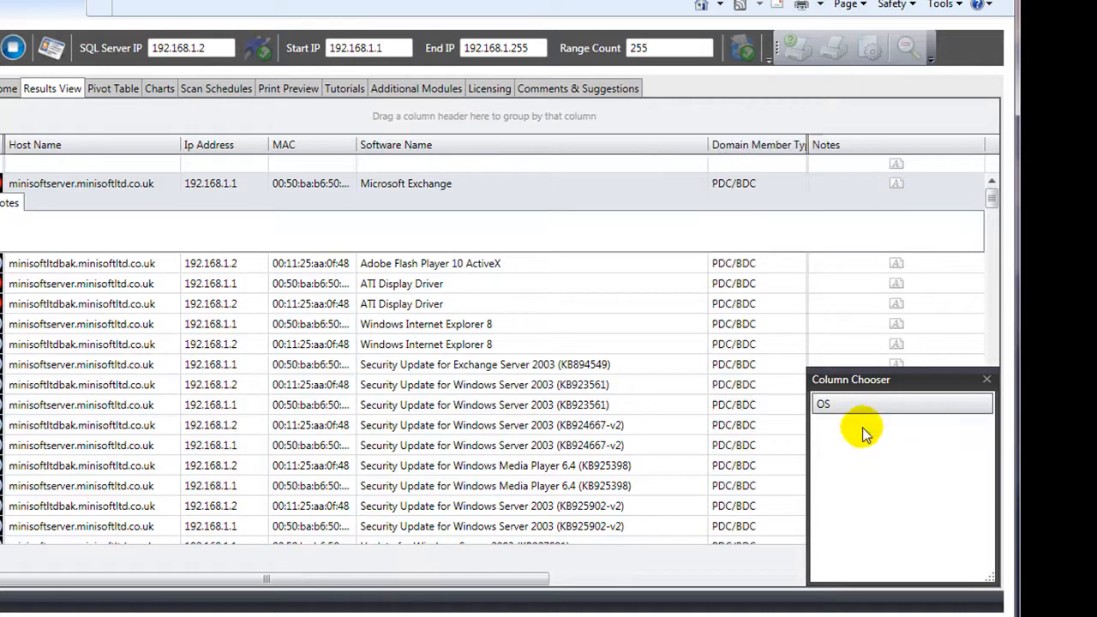
pyautogui.moveTo(848, 411); pyautogui.dragTo(708, 144)
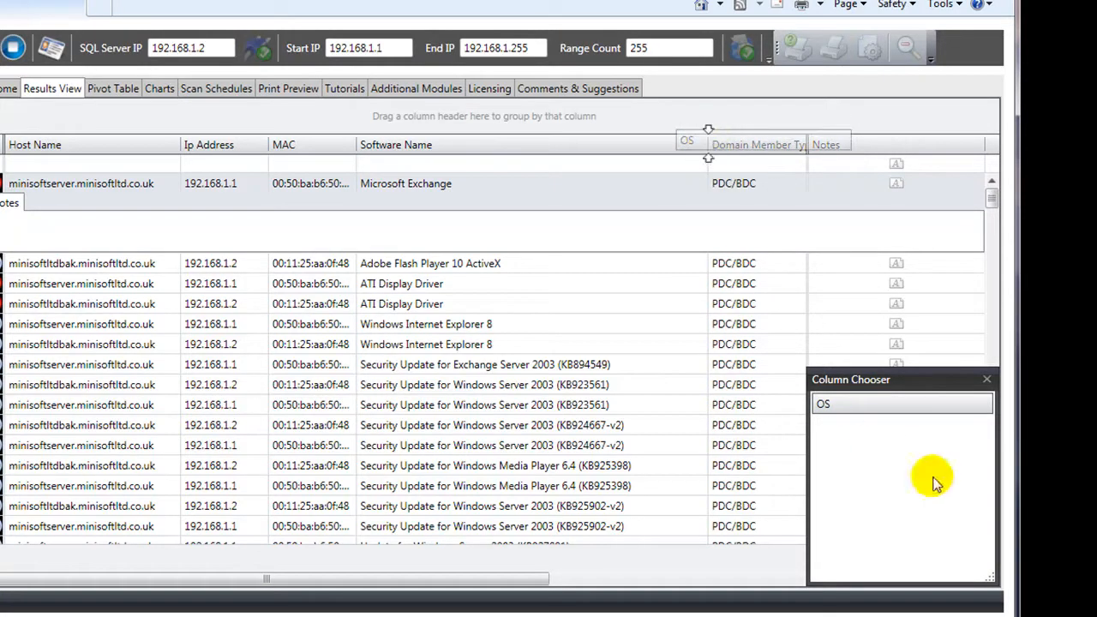
pyautogui.click(986, 379)
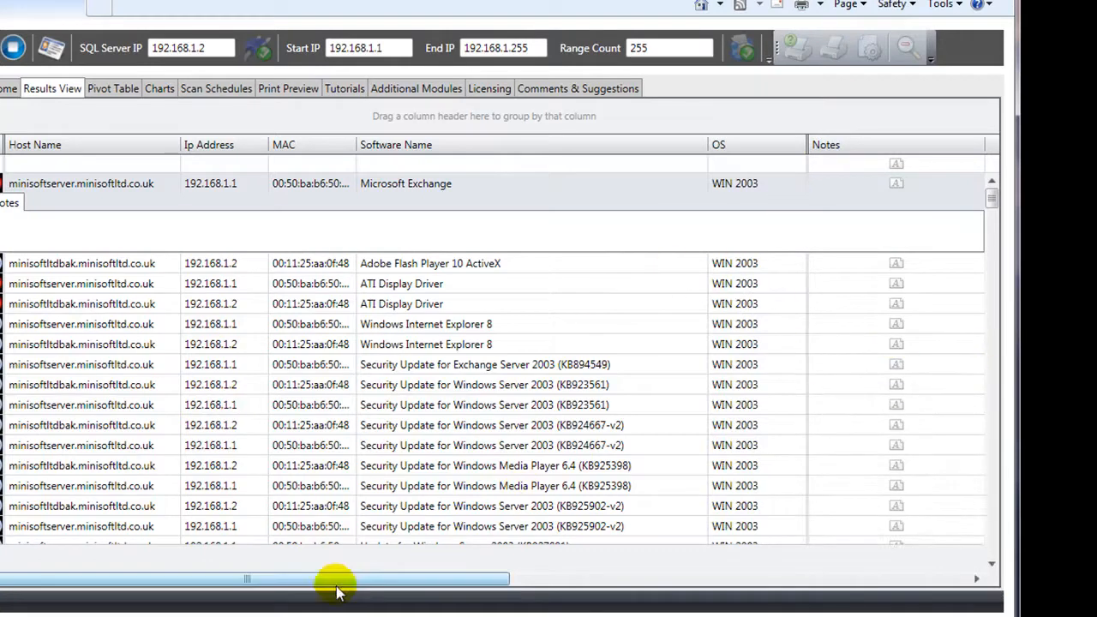
pyautogui.moveTo(342, 578); pyautogui.dragTo(857, 577)
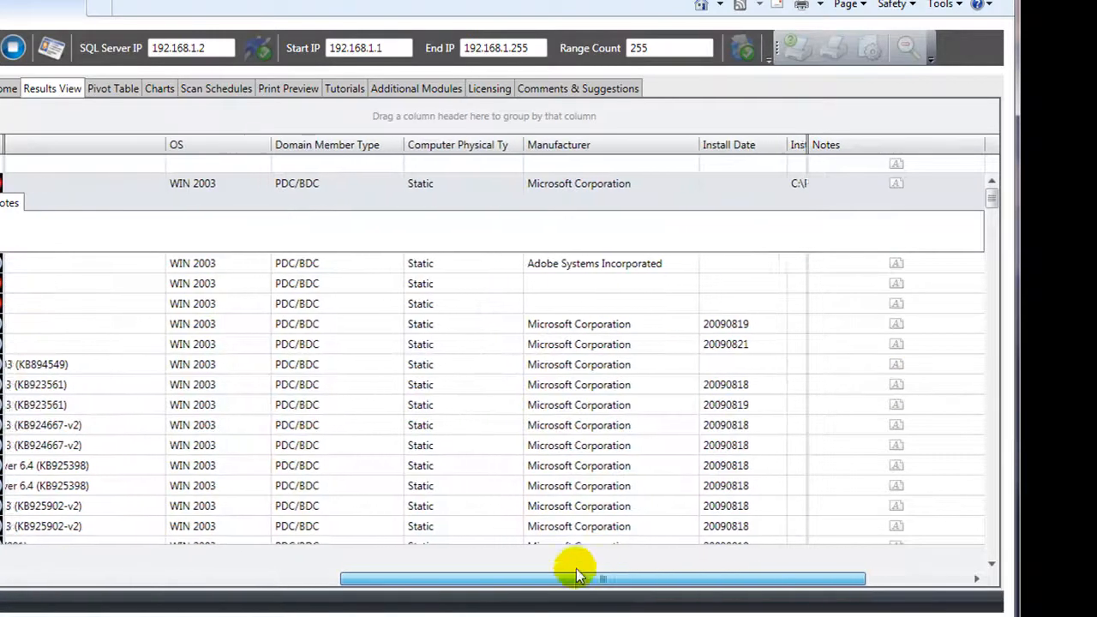
pyautogui.moveTo(651, 578); pyautogui.dragTo(394, 573)
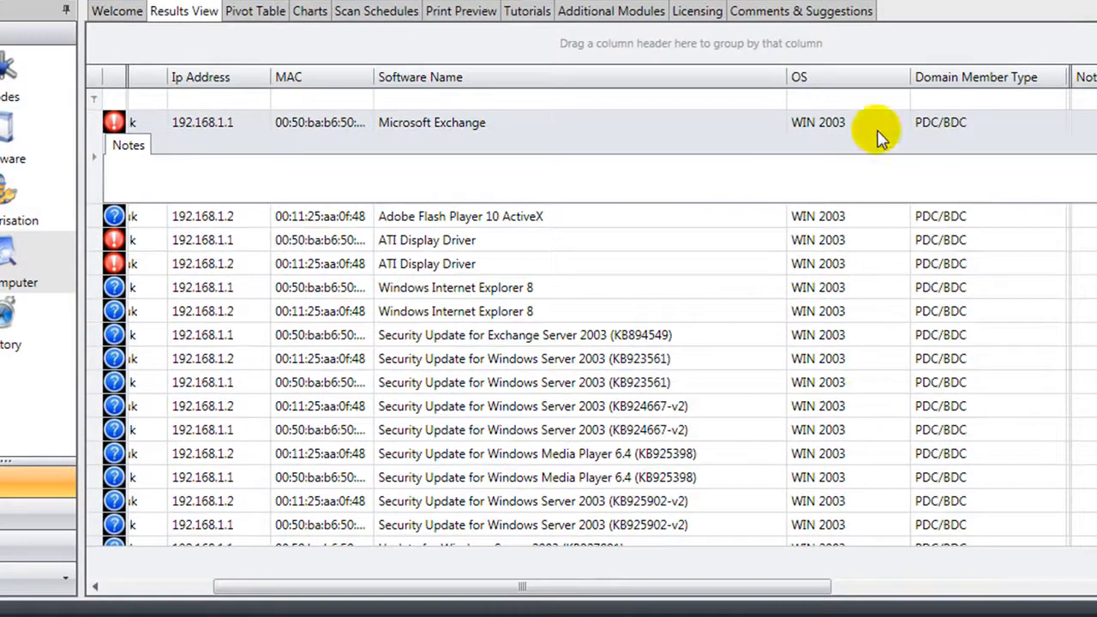
# Group the results by OS and view the hosts and software in the WIN 2003 group, recollapsing it.
pyautogui.moveTo(700, 117); pyautogui.dragTo(502, 93)
pyautogui.moveTo(611, 54); pyautogui.dragTo(563, 162)
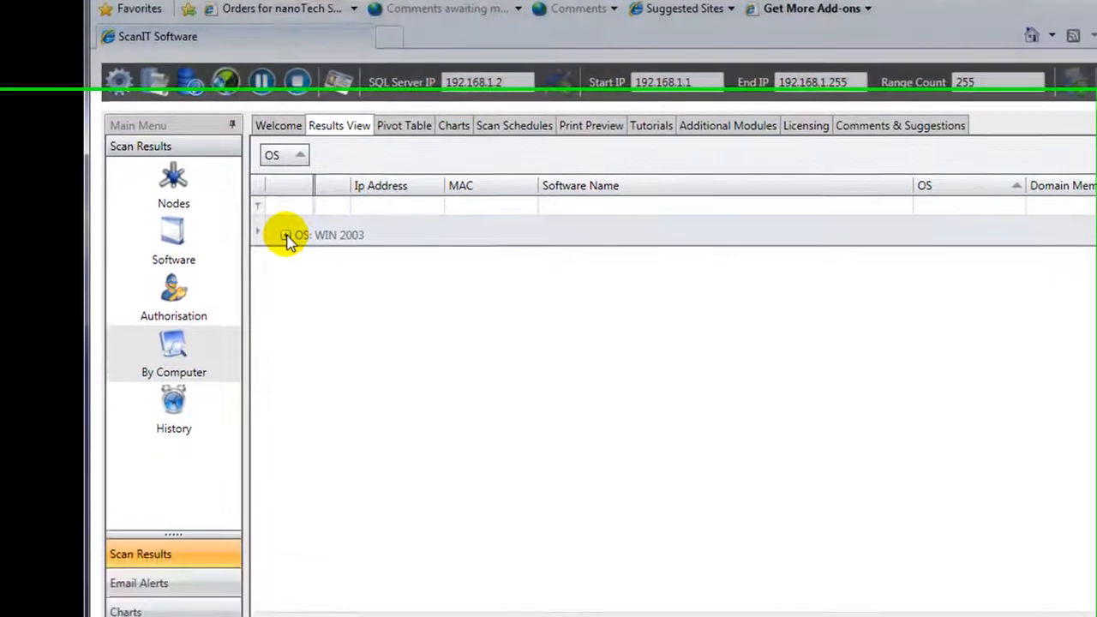
pyautogui.click(286, 327)
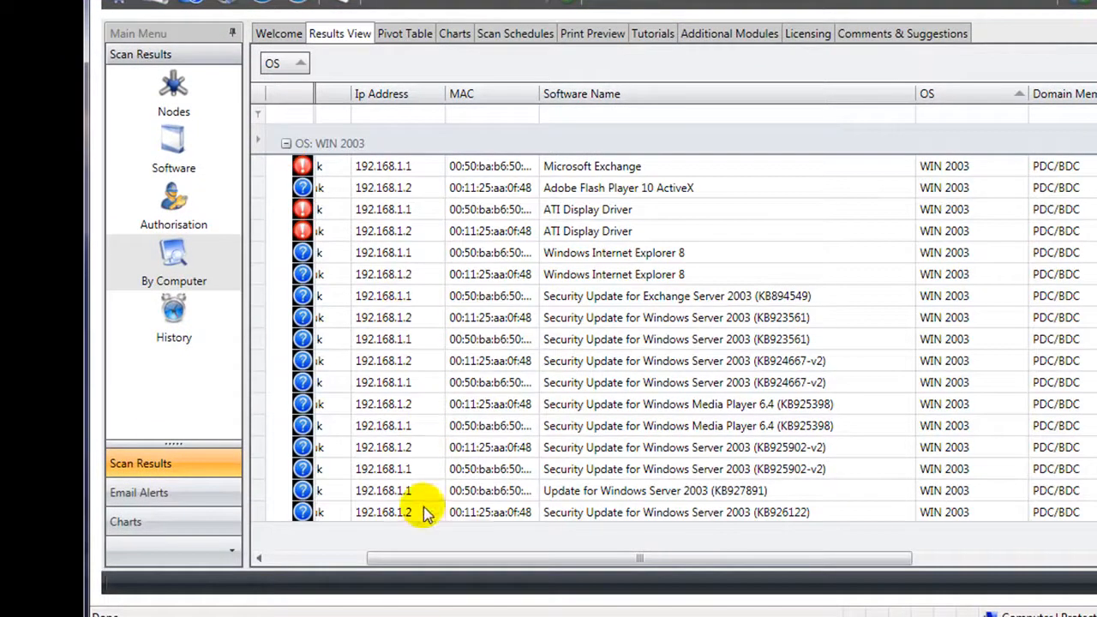
pyautogui.moveTo(429, 558); pyautogui.dragTo(169, 536)
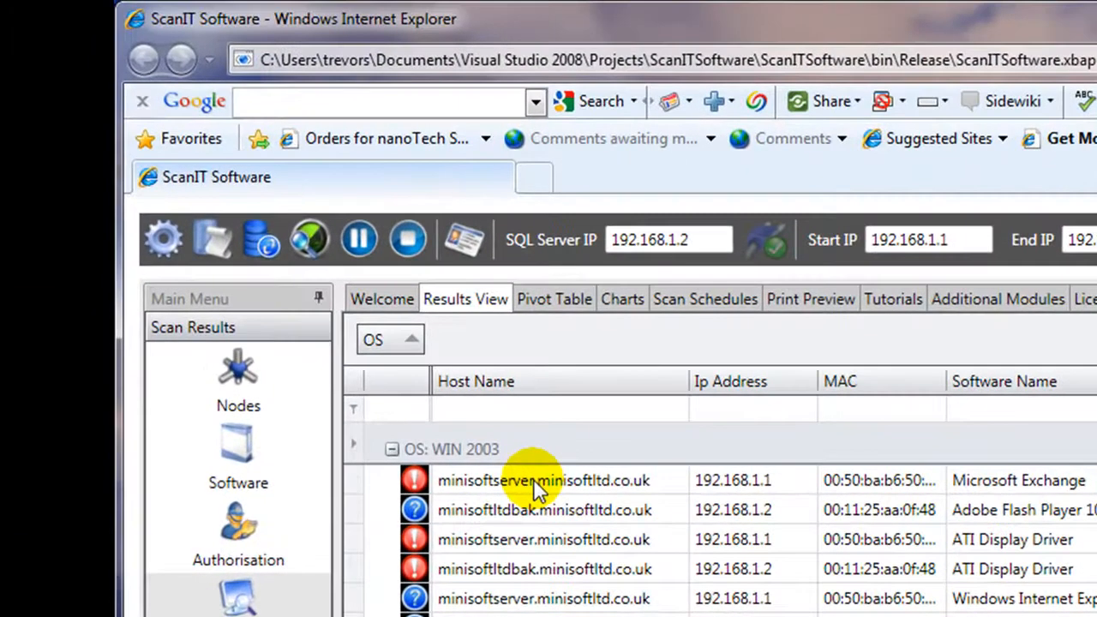
pyautogui.click(391, 450)
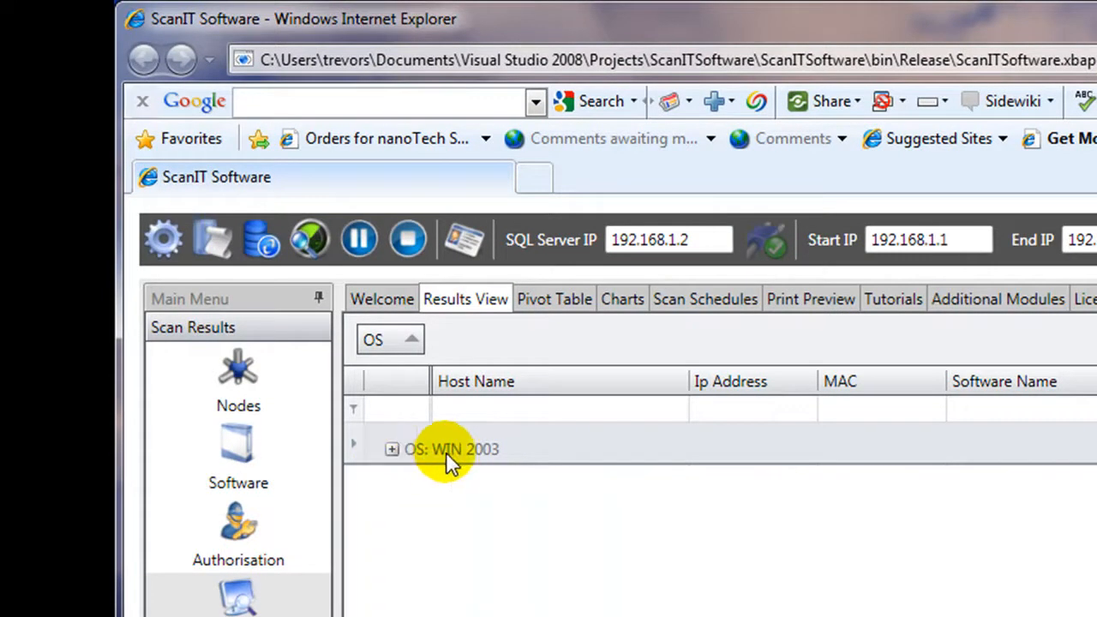